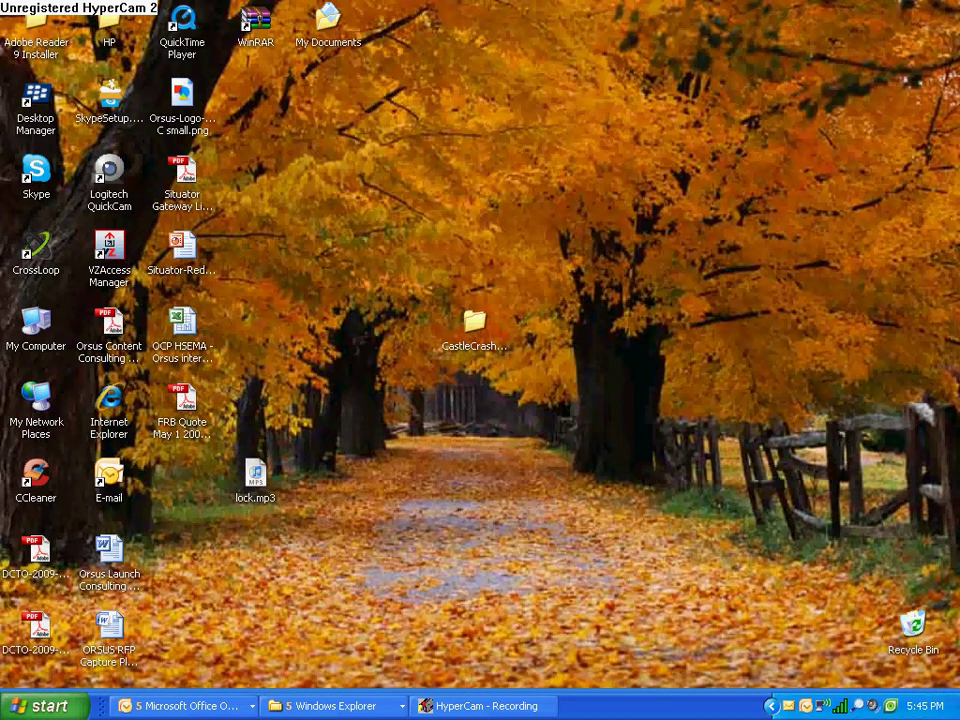
# - Open the CastleCrashersSounds folder on the desktop, look inside its UISounds subfolder, and minimize the window
pyautogui.click(475, 322)
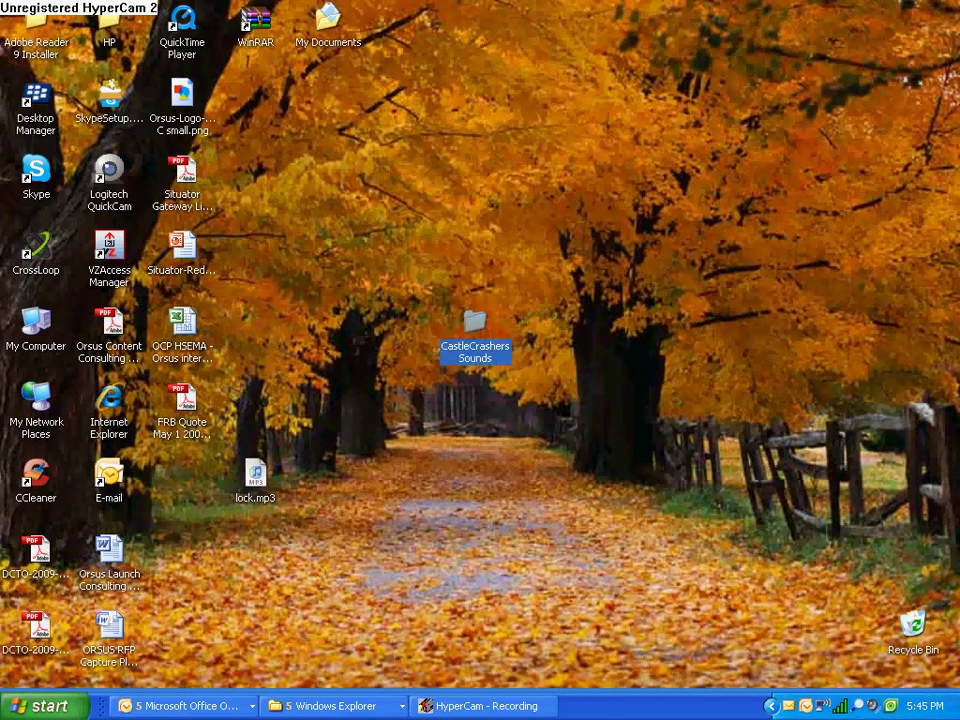
pyautogui.press('Return')
pyautogui.moveTo(476, 141); pyautogui.dragTo(497, 74)
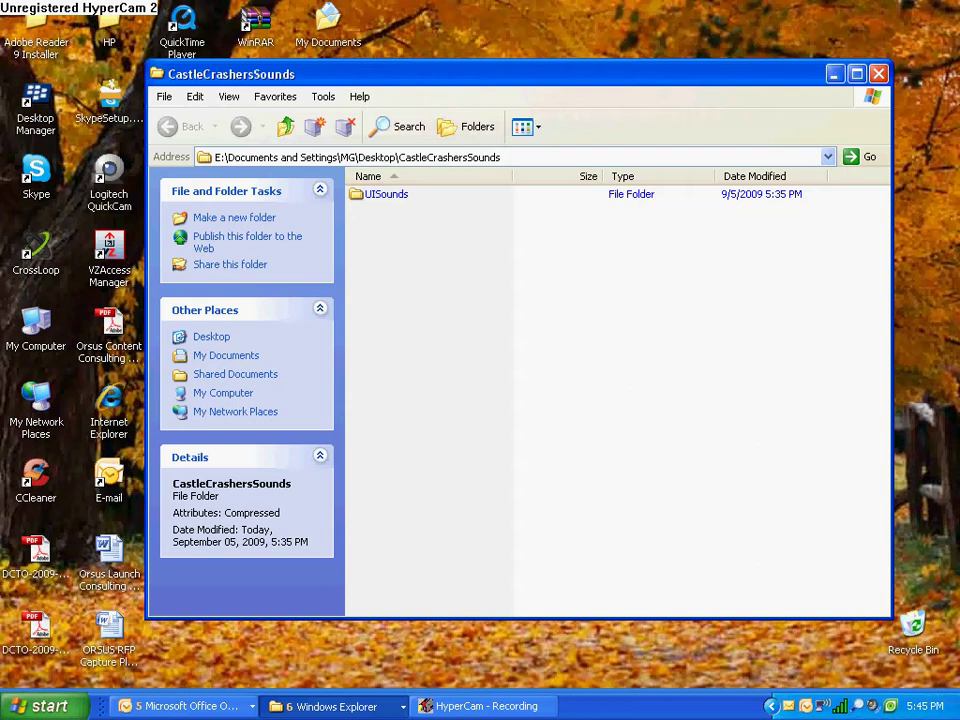
pyautogui.moveTo(381, 204); pyautogui.dragTo(426, 272)
pyautogui.doubleClick(386, 194)
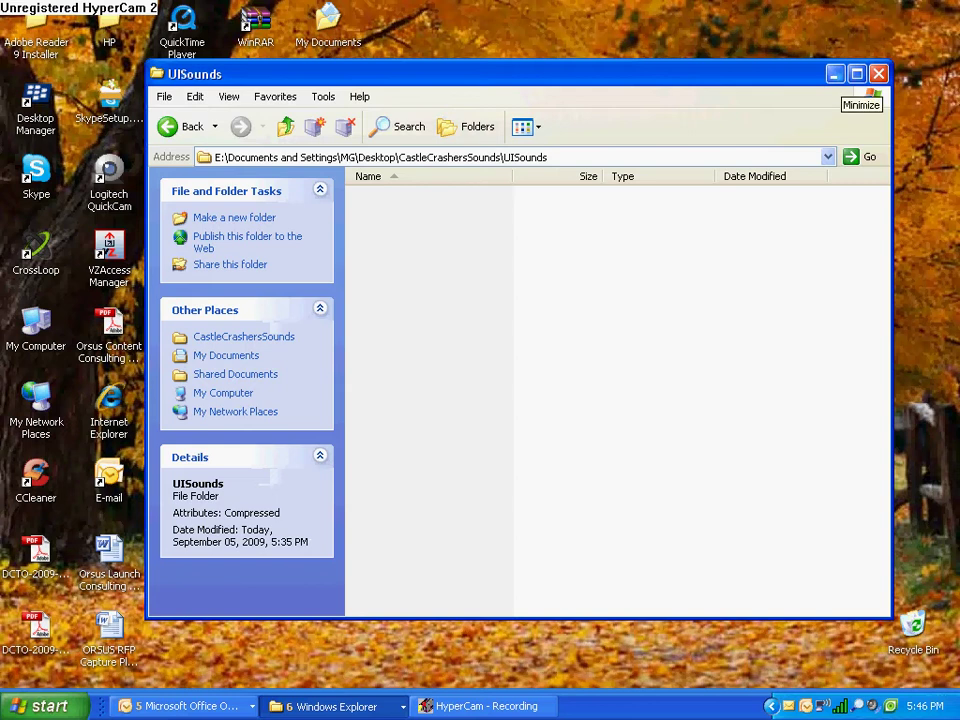
pyautogui.click(834, 74)
# - Rename the desktop file lock.mp3 as 26788.mp3
pyautogui.rightClick(256, 478)
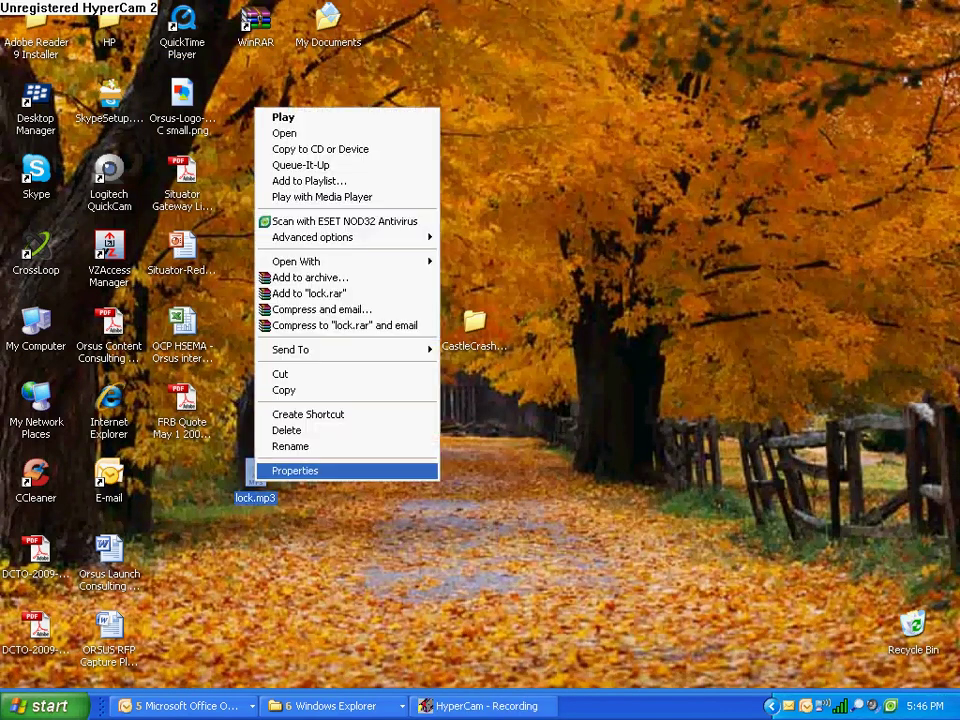
pyautogui.click(291, 447)
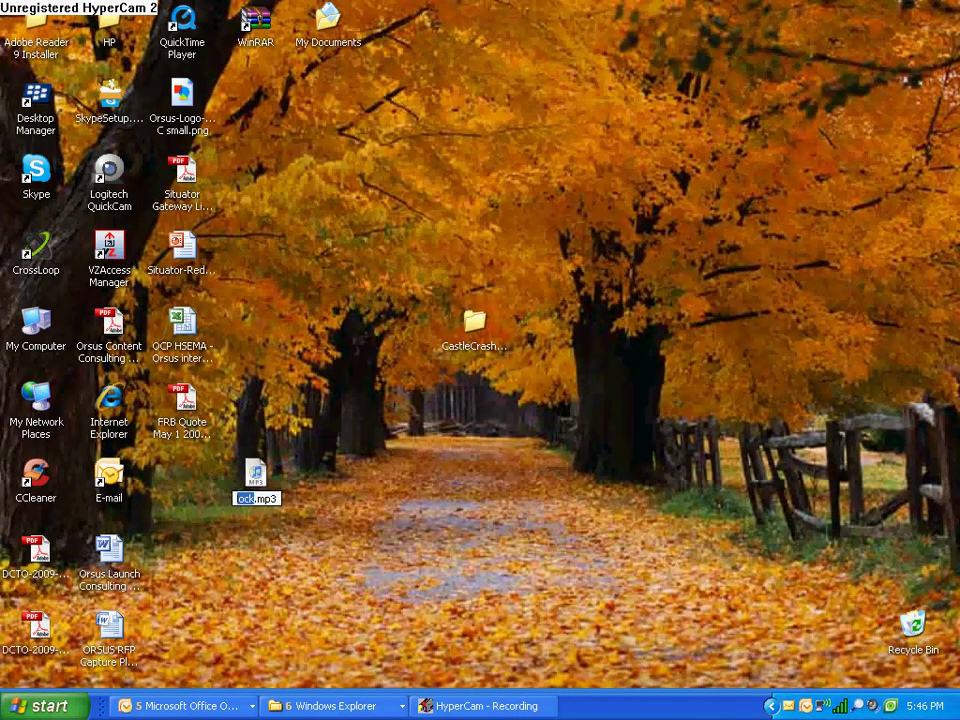
pyautogui.press('BackSpace')
pyautogui.write('26788')
pyautogui.press('Return')
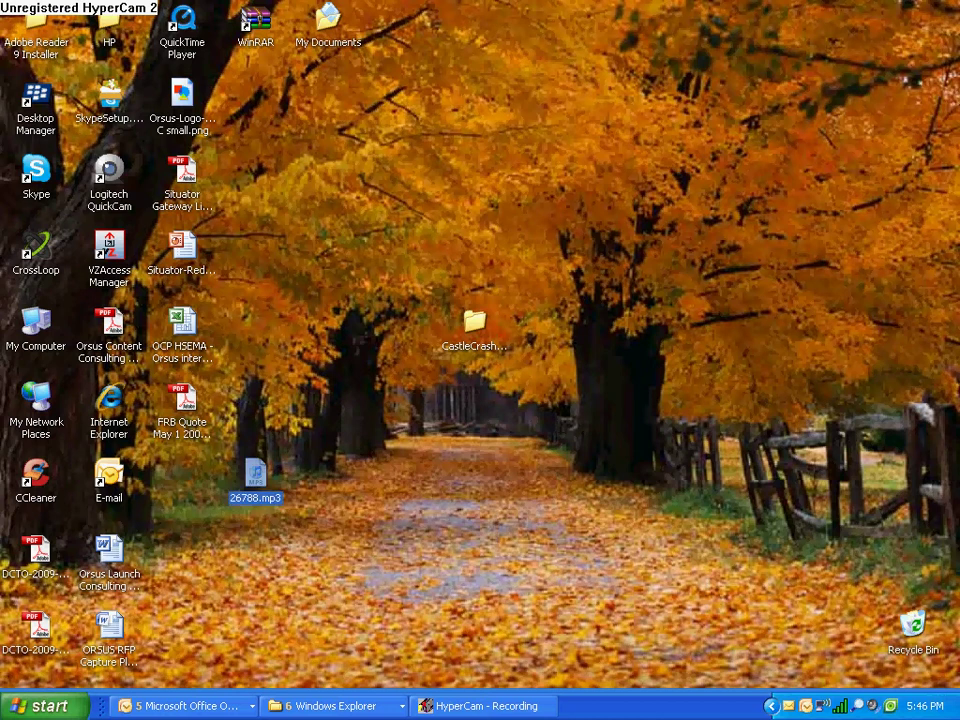
# - Close both open Appearance and Themes windows
pyautogui.click(335, 706)
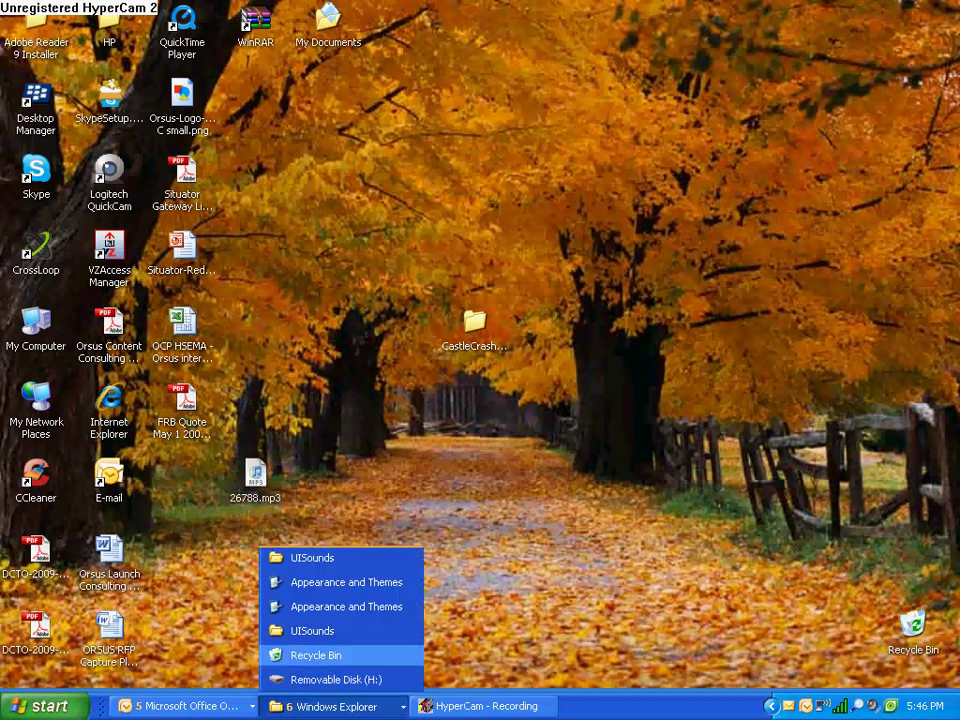
pyautogui.rightClick(396, 582)
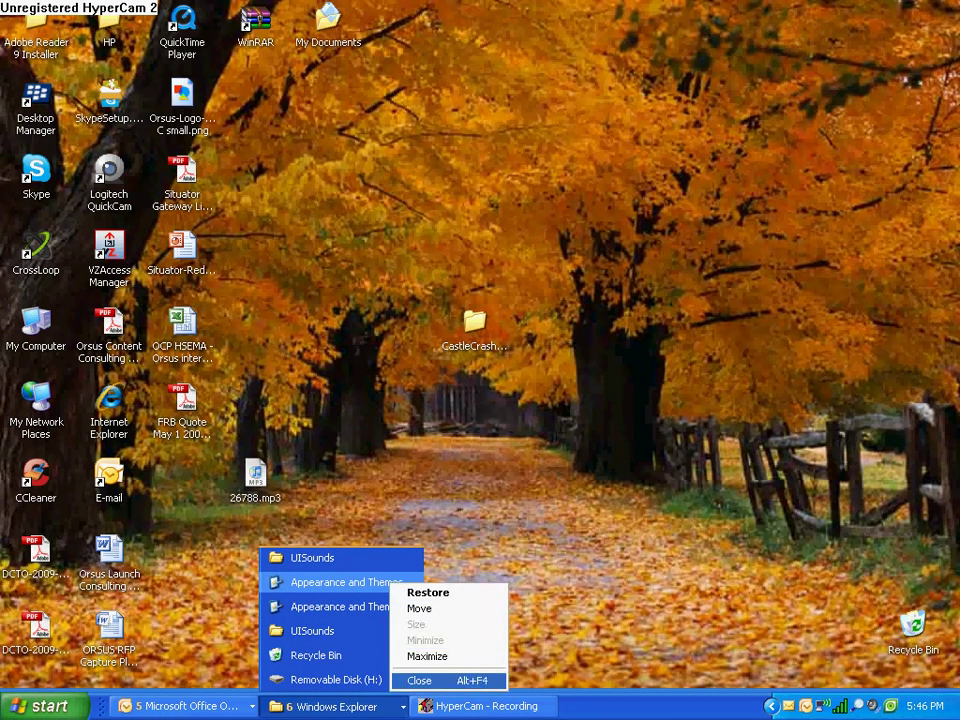
pyautogui.click(430, 679)
pyautogui.rightClick(312, 706)
pyautogui.click(290, 706)
pyautogui.click(290, 706)
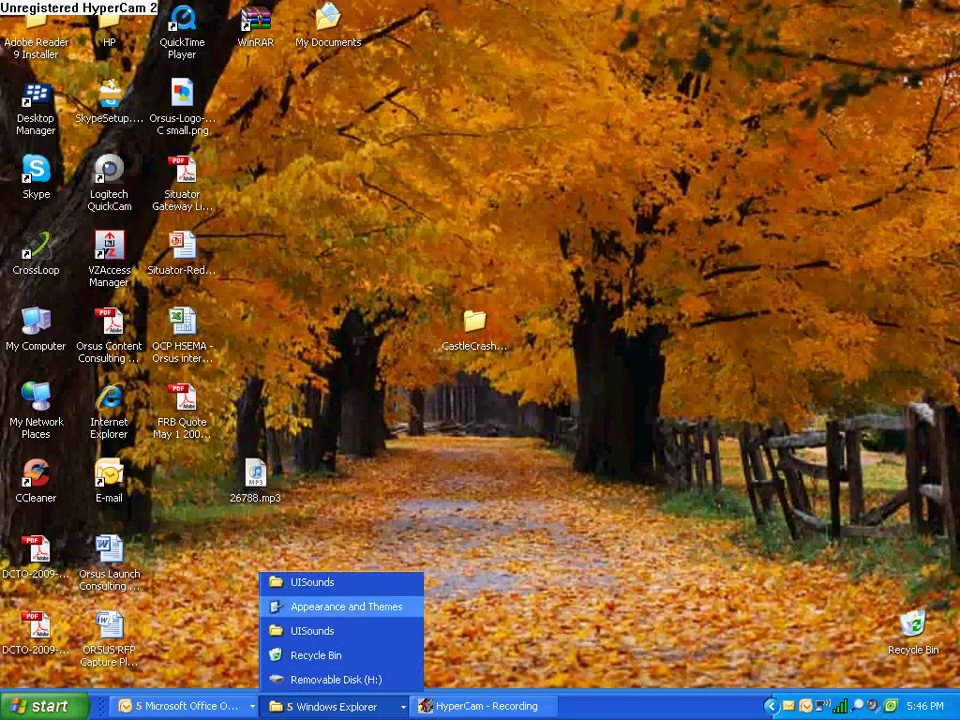
pyautogui.rightClick(345, 606)
pyautogui.click(375, 600)
# - Close both open UISounds folder windows
pyautogui.click(290, 706)
pyautogui.rightClick(368, 630)
pyautogui.click(385, 618)
pyautogui.click(290, 706)
pyautogui.rightClick(370, 630)
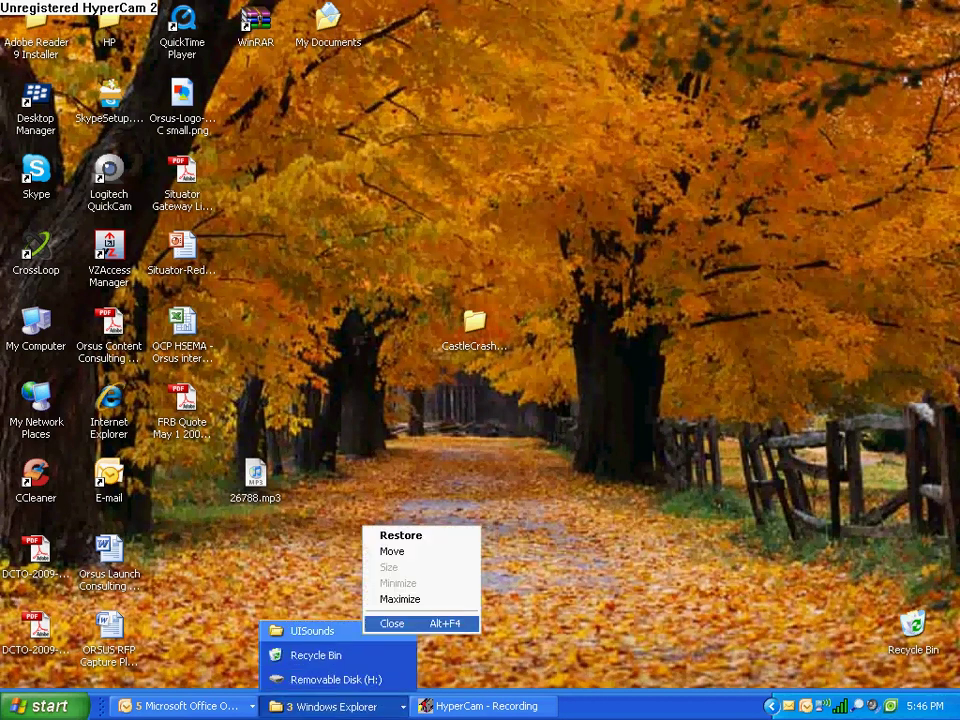
pyautogui.click(385, 620)
# - Switch to the Removable Disk (H:) window, open its Audacity folder, and launch audacity.exe
pyautogui.click(320, 706)
pyautogui.scroll(-6, 570, 400)
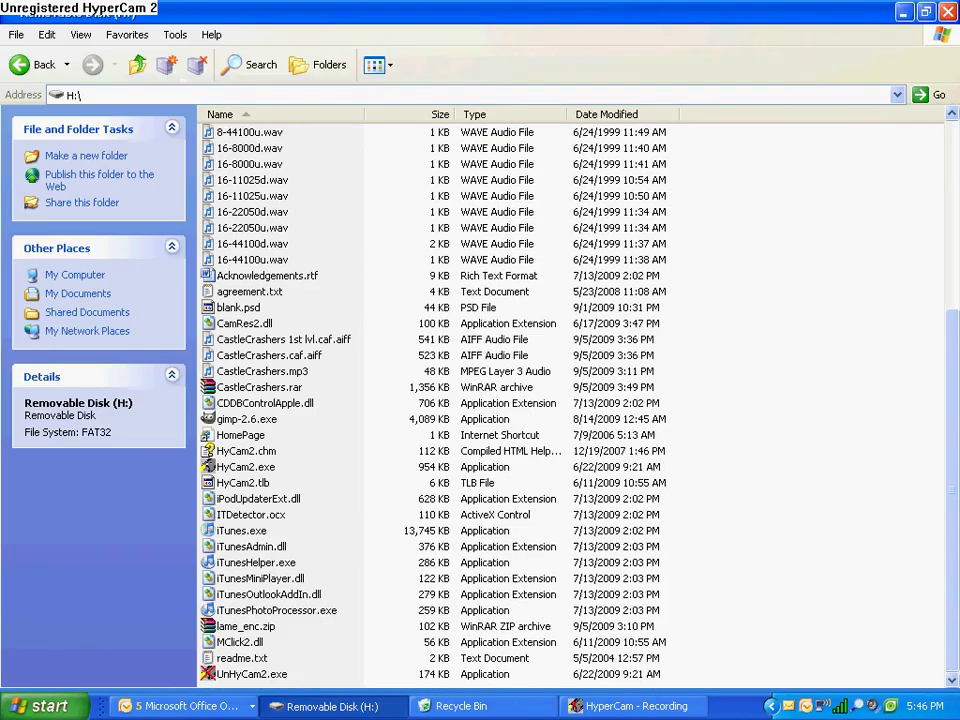
pyautogui.scroll(6, 570, 400)
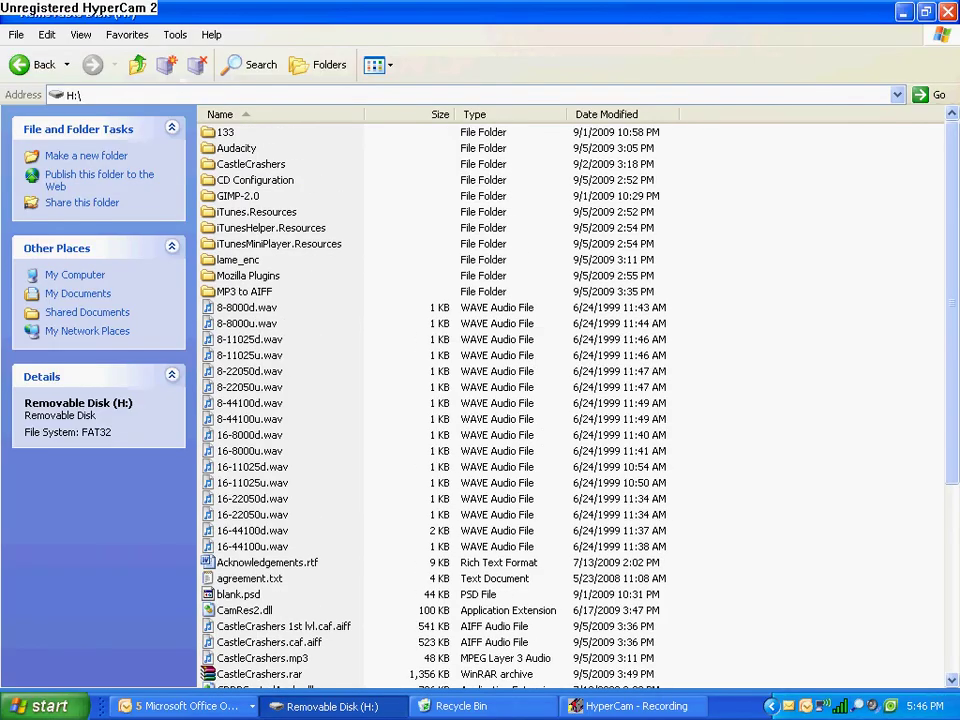
pyautogui.doubleClick(236, 148)
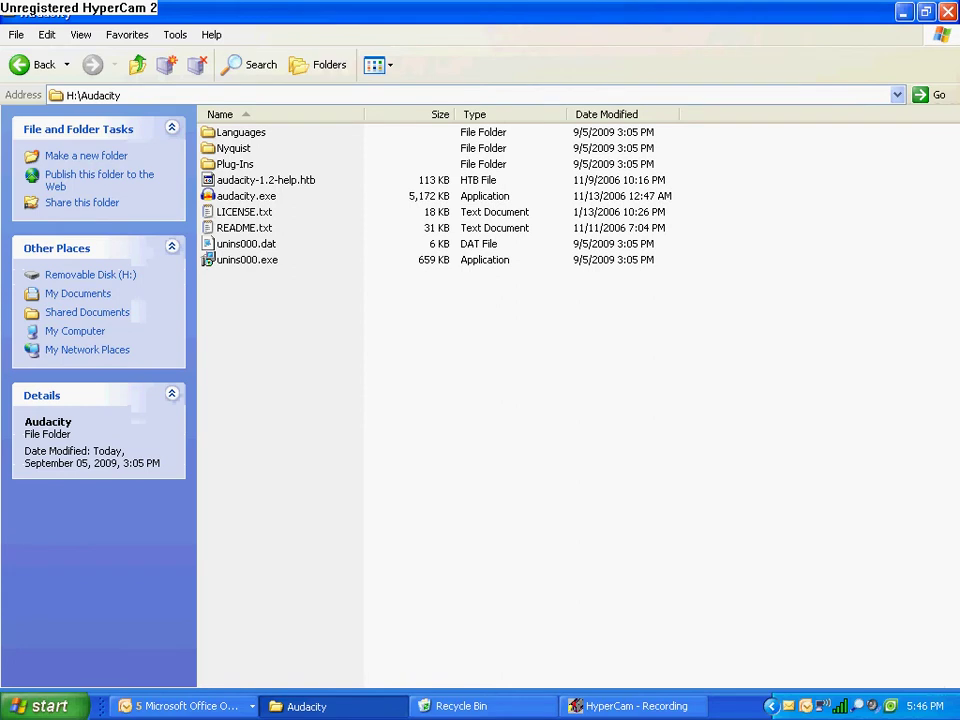
pyautogui.doubleClick(246, 196)
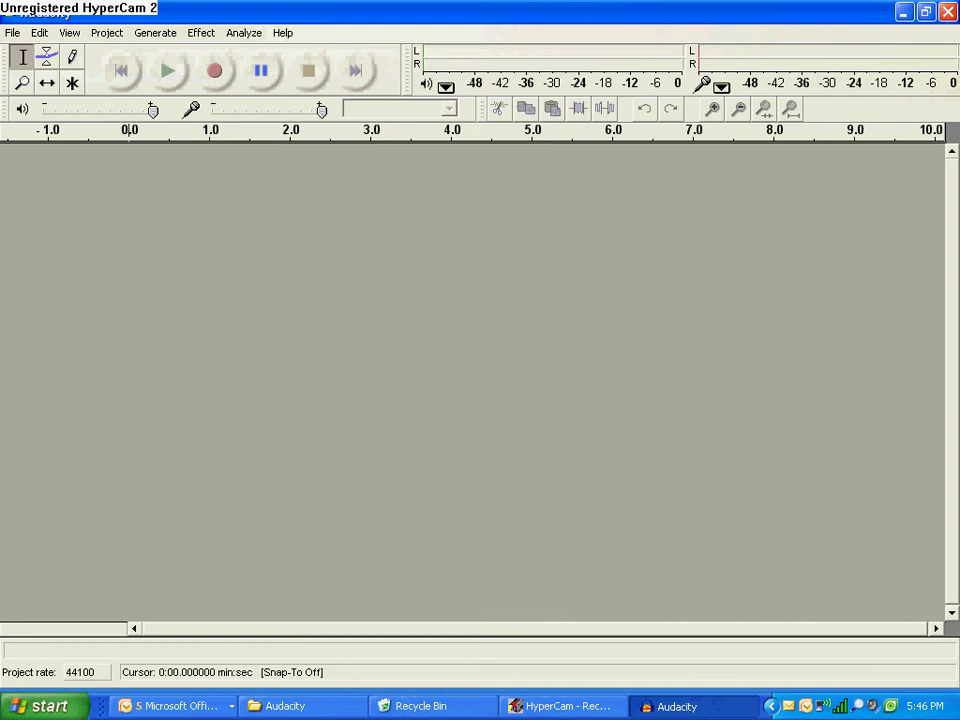
# - Open the audio file 26788.mp3 from the desktop in Audacity
pyautogui.press('alt')
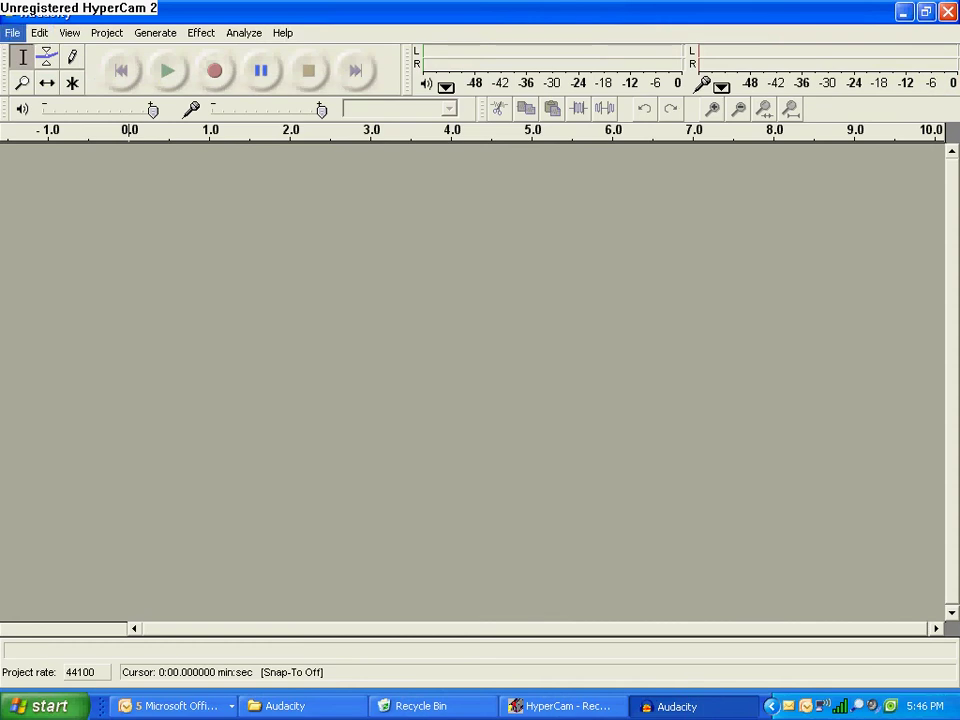
pyautogui.press('Down')
pyautogui.press('Down')
pyautogui.press('Return')
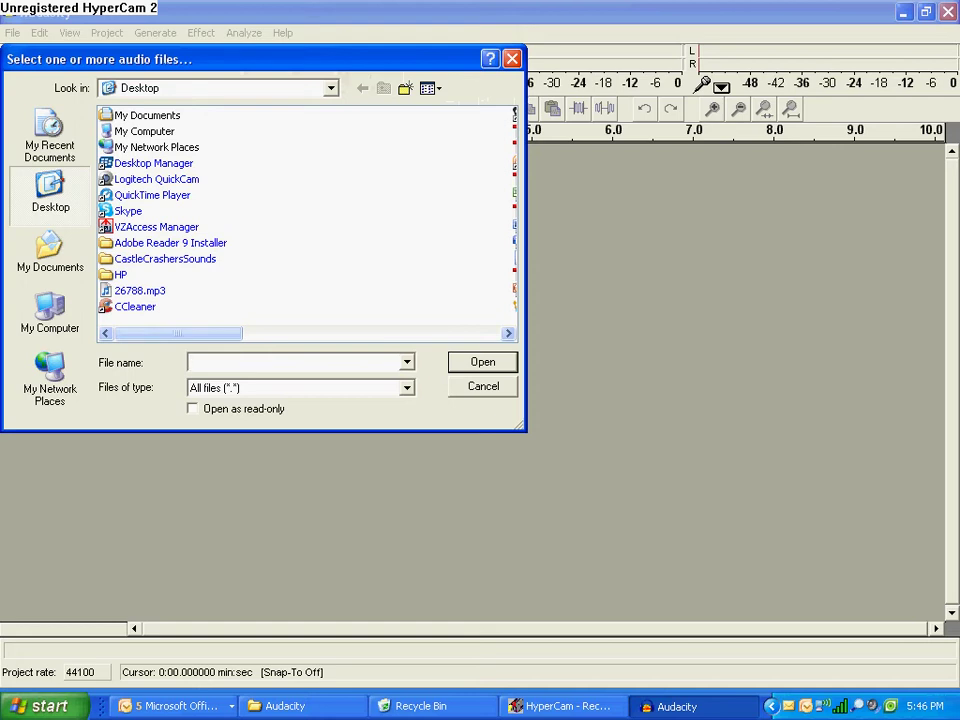
pyautogui.doubleClick(140, 291)
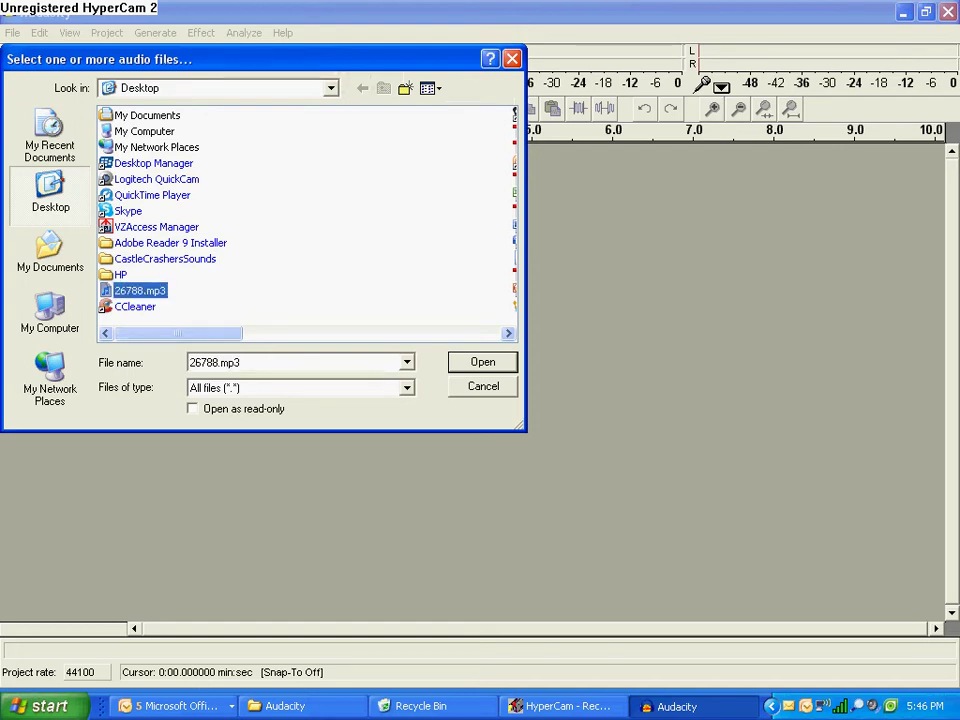
pyautogui.press('Return')
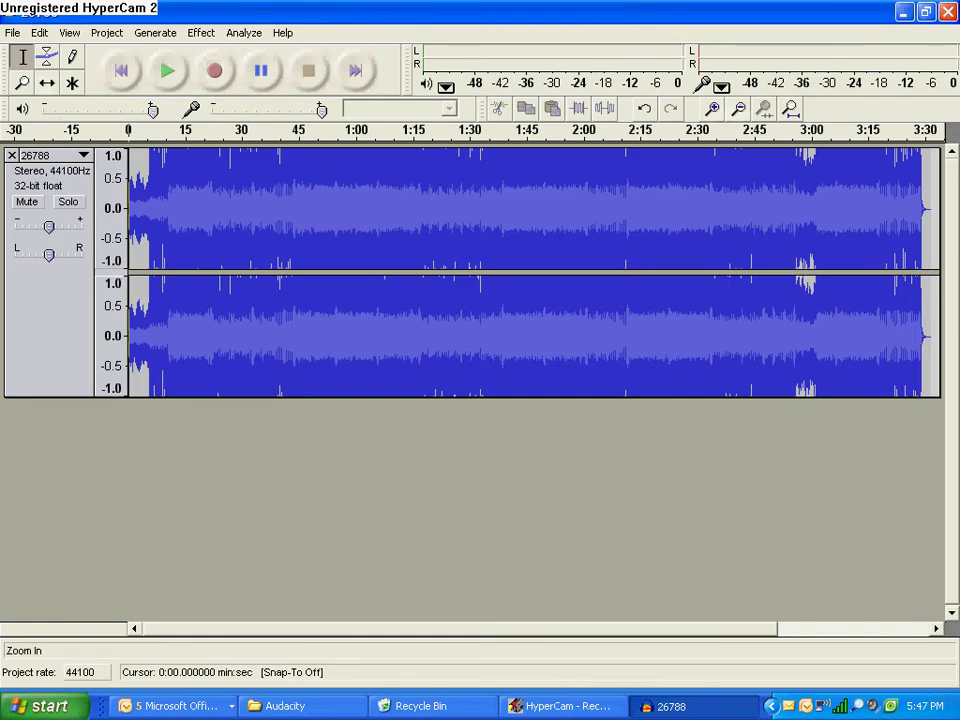
# - Examine the beginning of the 26788 waveform up close and listen to its first few seconds
pyautogui.click(712, 108)
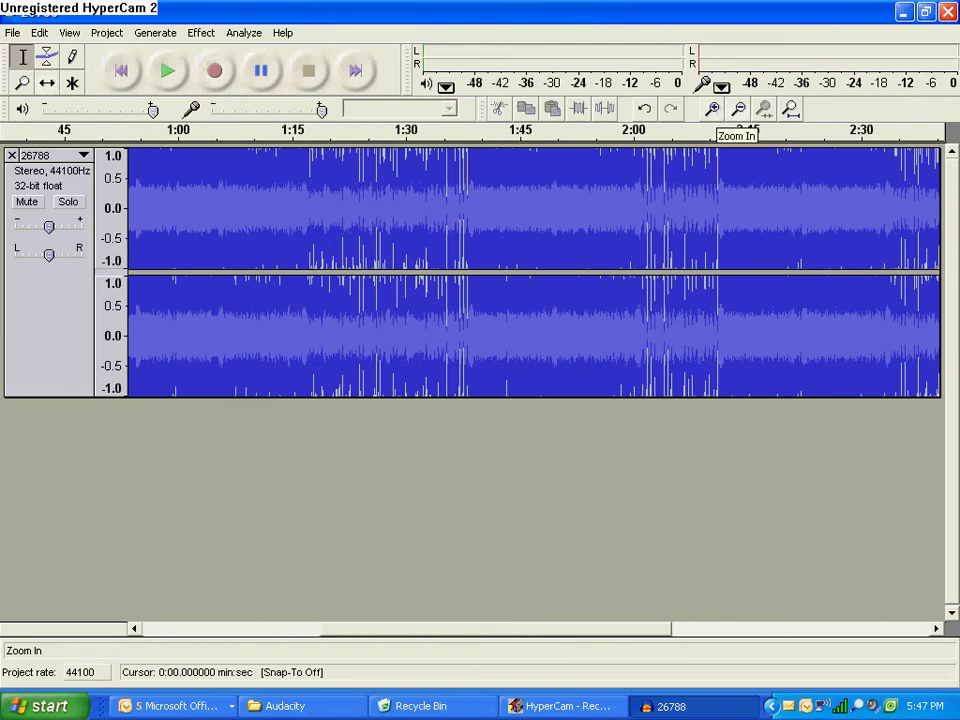
pyautogui.click(712, 108)
pyautogui.click(712, 108)
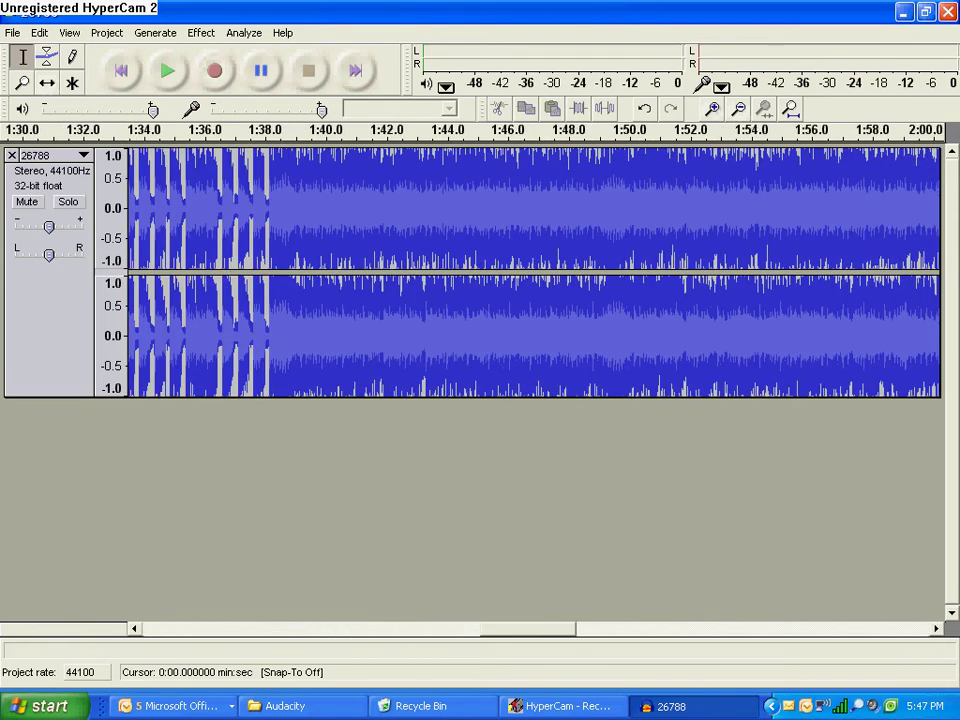
pyautogui.moveTo(518, 629); pyautogui.dragTo(257, 629)
pyautogui.hscroll(-4, 535, 272)
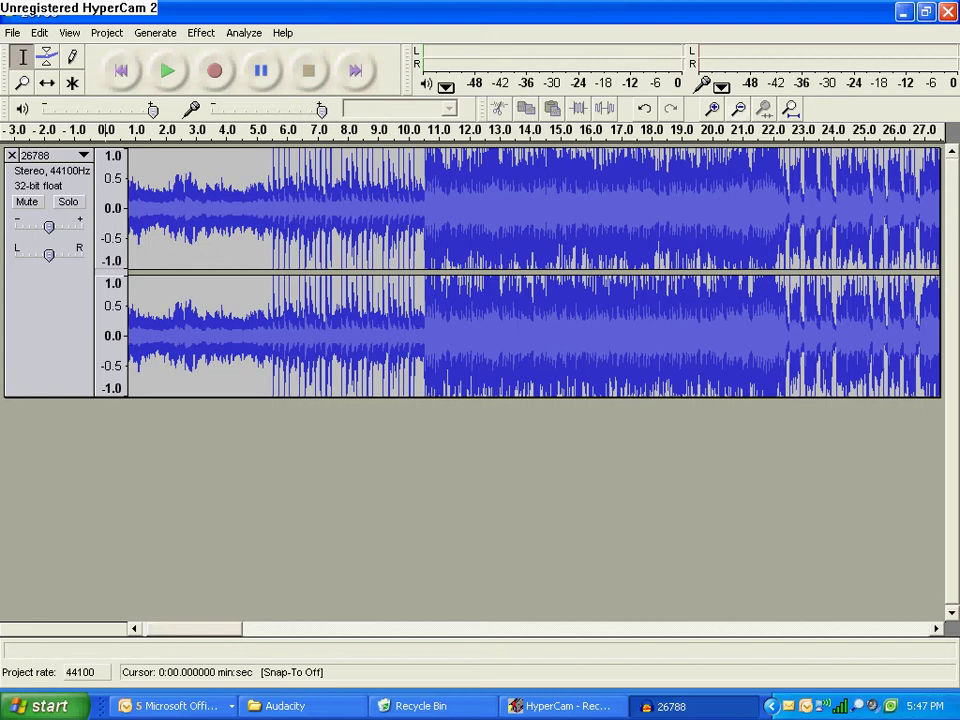
pyautogui.hscroll(-1, 535, 272)
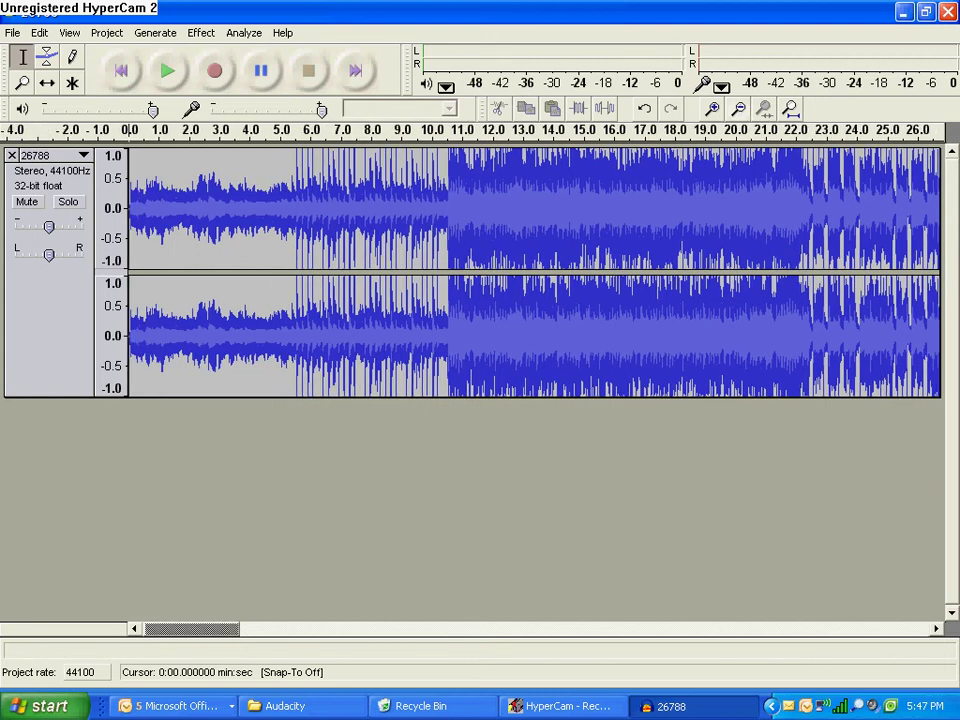
pyautogui.click(738, 108)
pyautogui.click(738, 108)
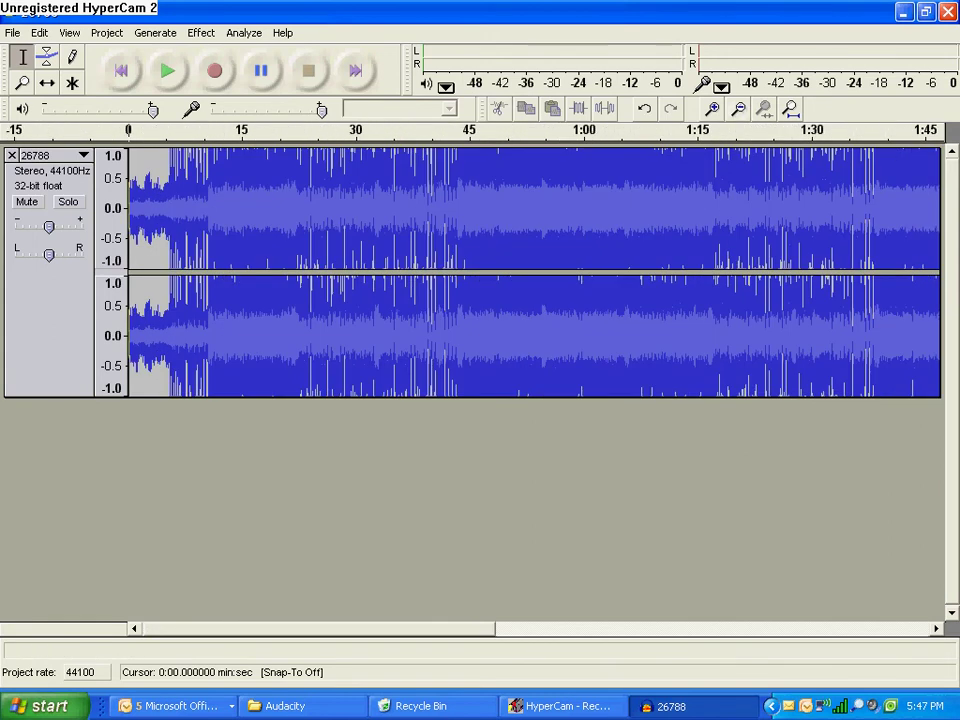
pyautogui.click(711, 108)
pyautogui.click(711, 108)
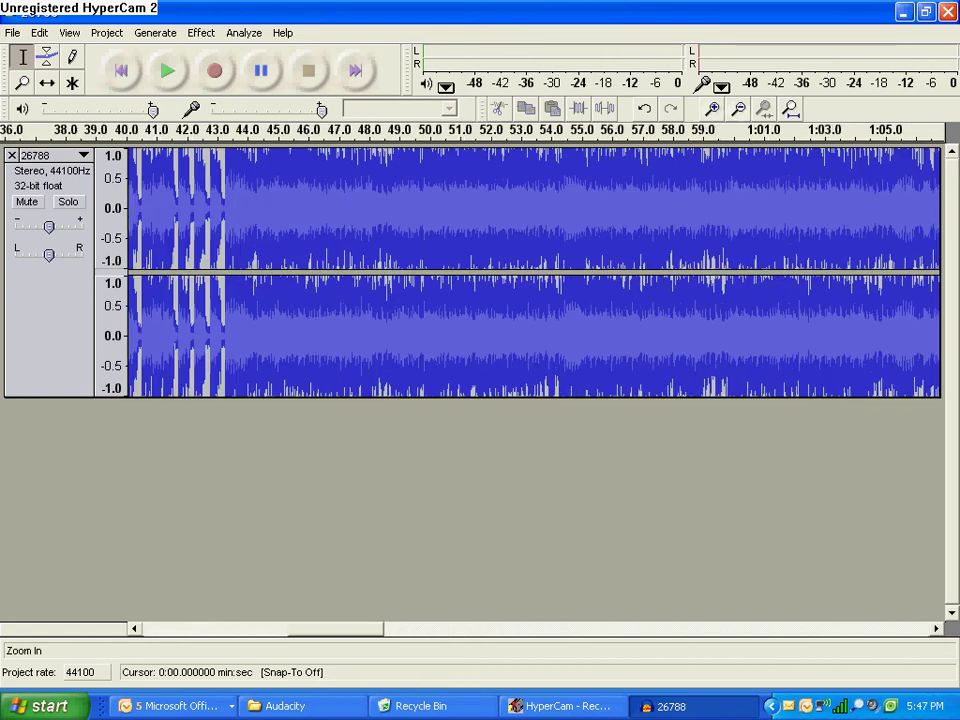
pyautogui.click(711, 108)
pyautogui.moveTo(339, 629); pyautogui.dragTo(160, 629)
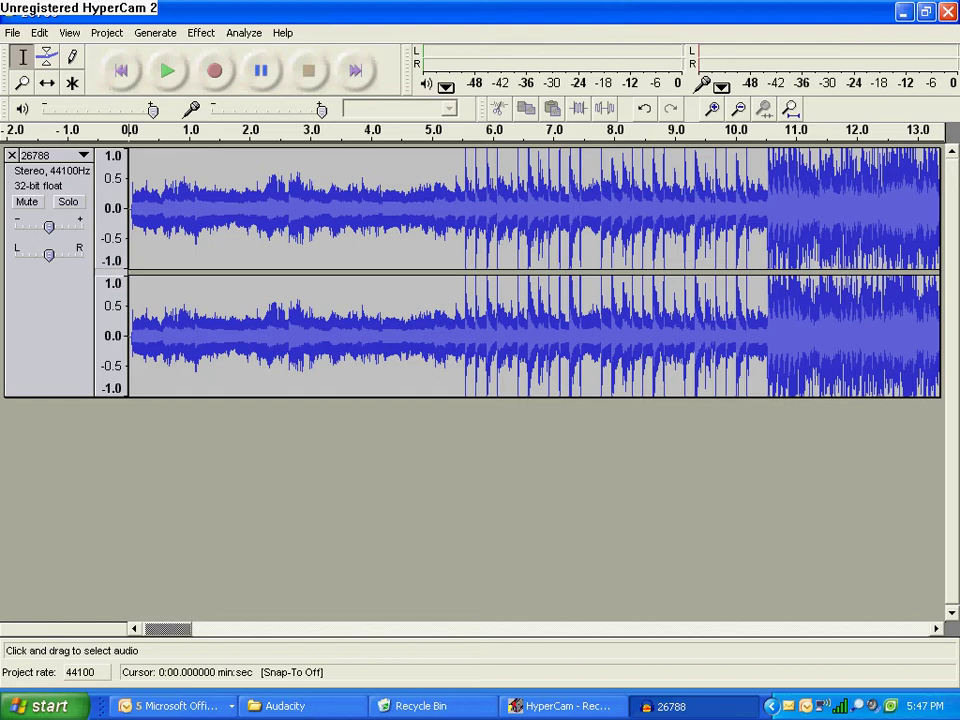
pyautogui.click(167, 70)
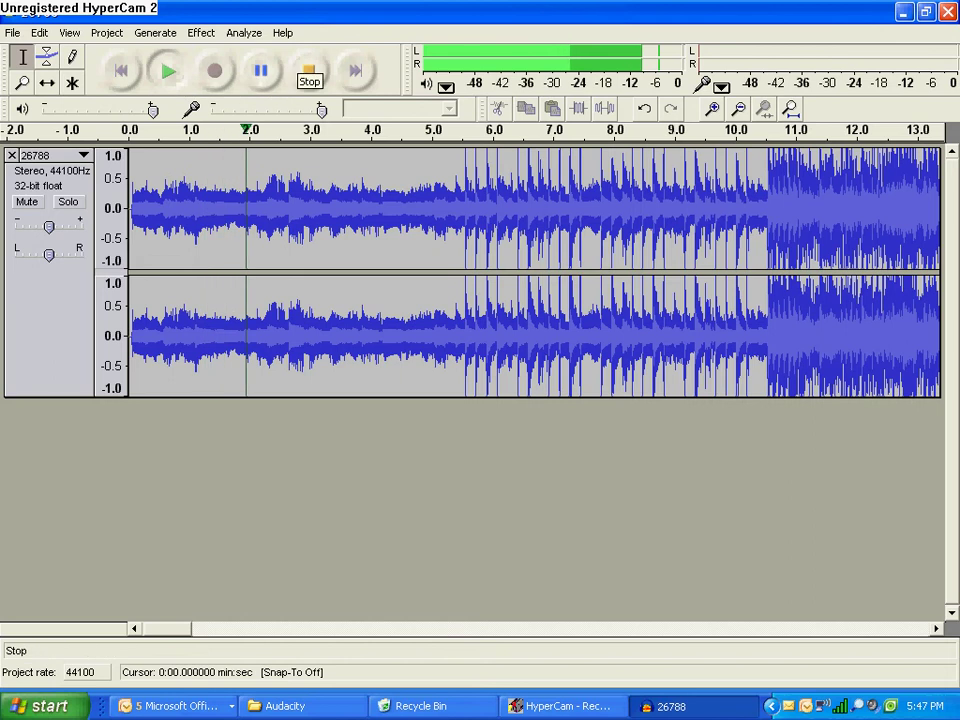
pyautogui.click(309, 70)
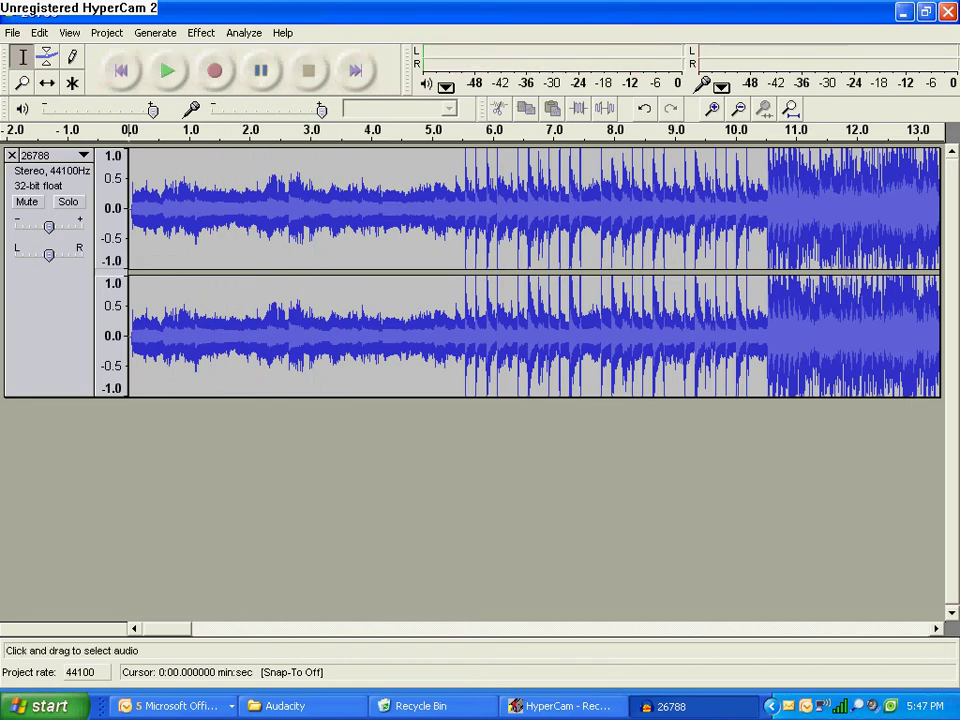
# - Delete everything from about 3.02 seconds to the end of the track and play back the remaining clip
pyautogui.moveTo(313, 200); pyautogui.dragTo(945, 200)
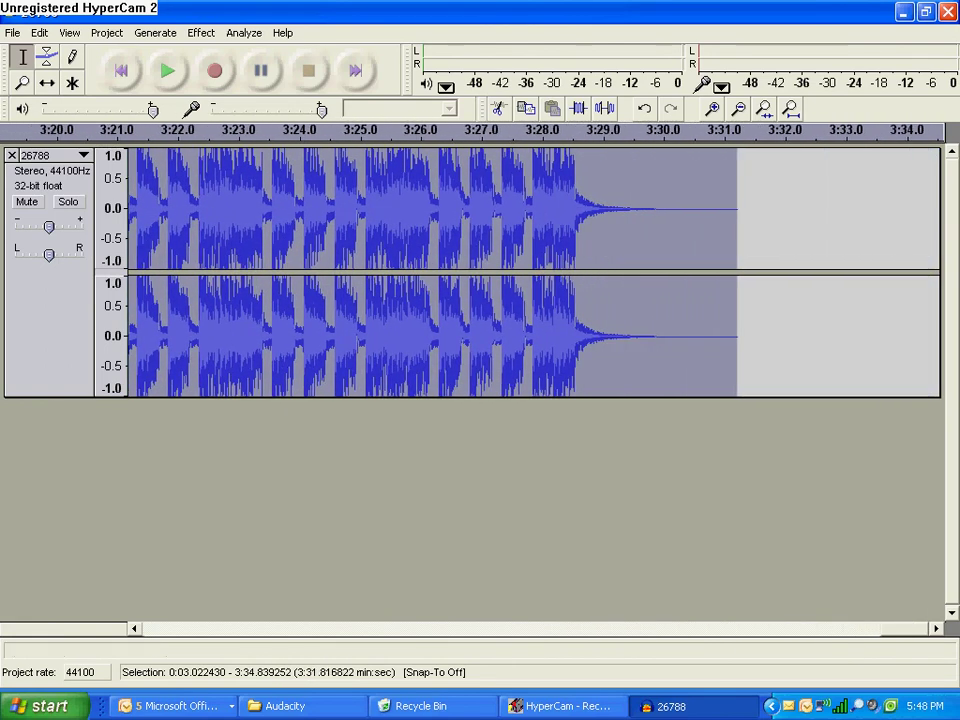
pyautogui.press('Delete')
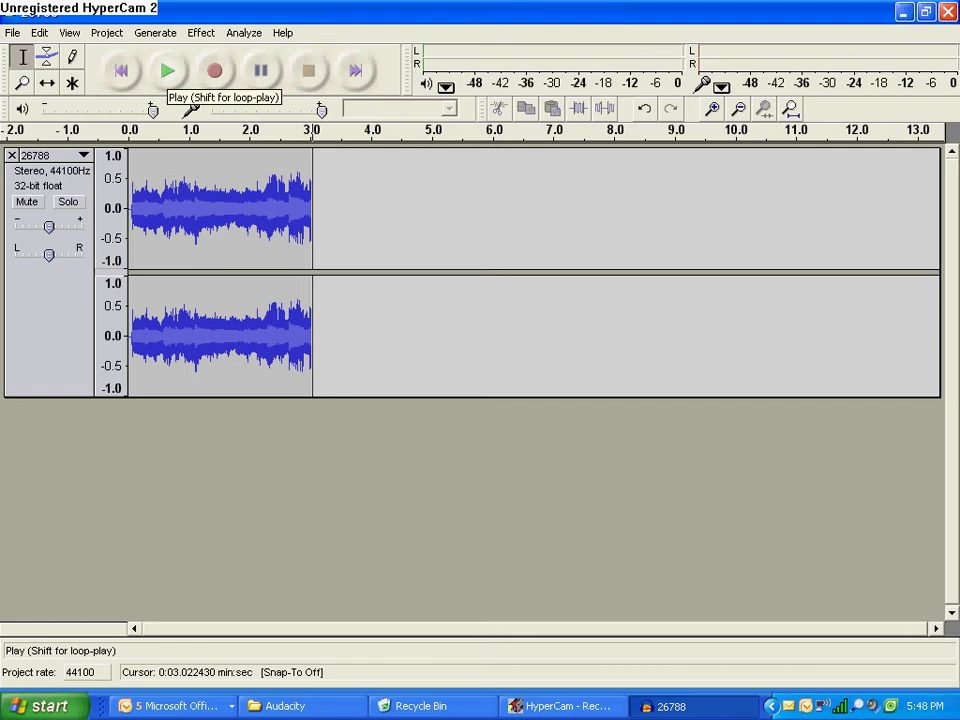
pyautogui.click(168, 71)
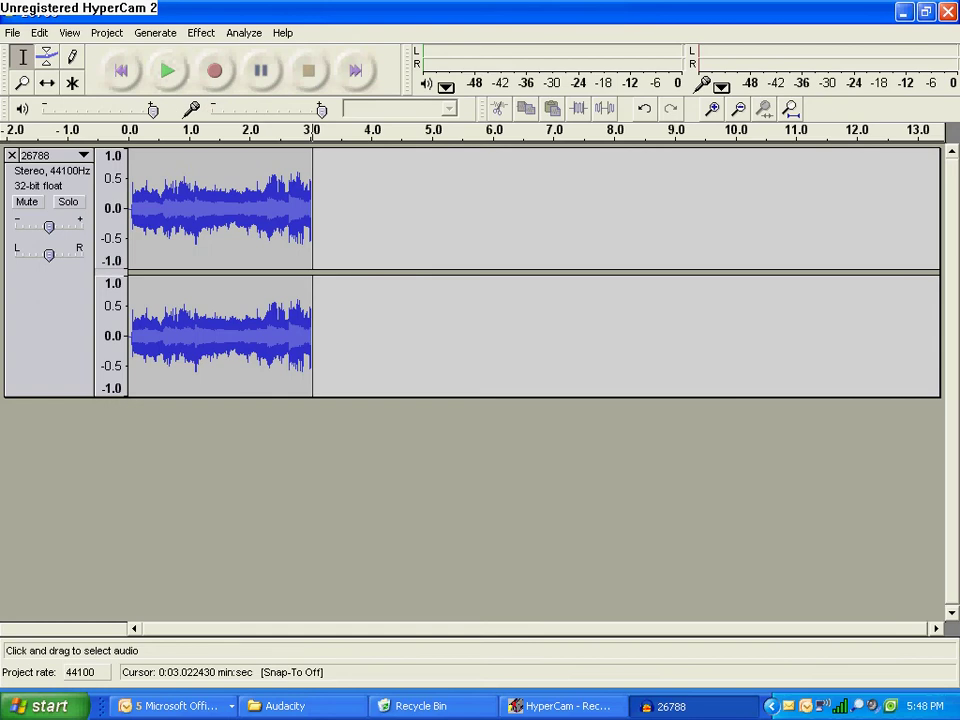
pyautogui.click(168, 70)
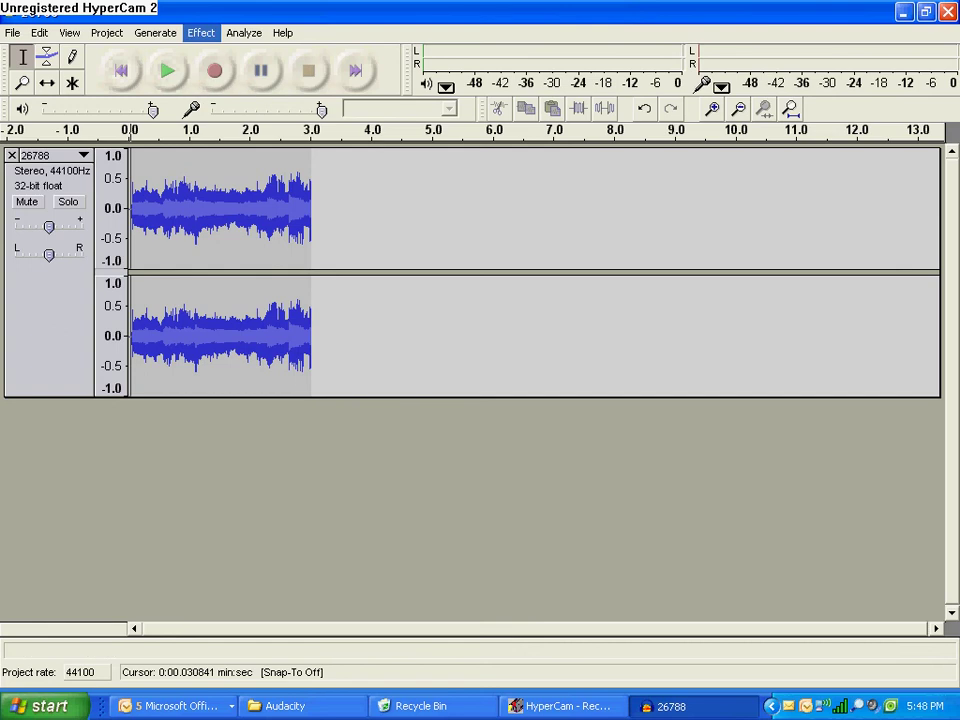
# - Fade out the clip's ending from about 2.88 seconds to its end and play the clip back
pyautogui.click(201, 32)
pyautogui.click(390, 210)
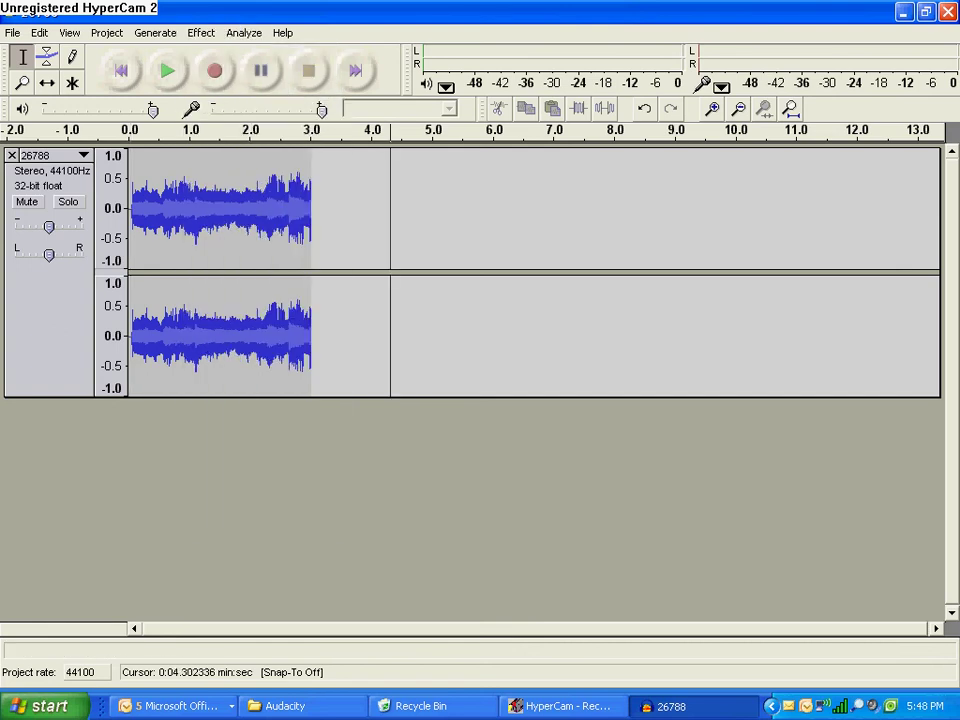
pyautogui.doubleClick(713, 108)
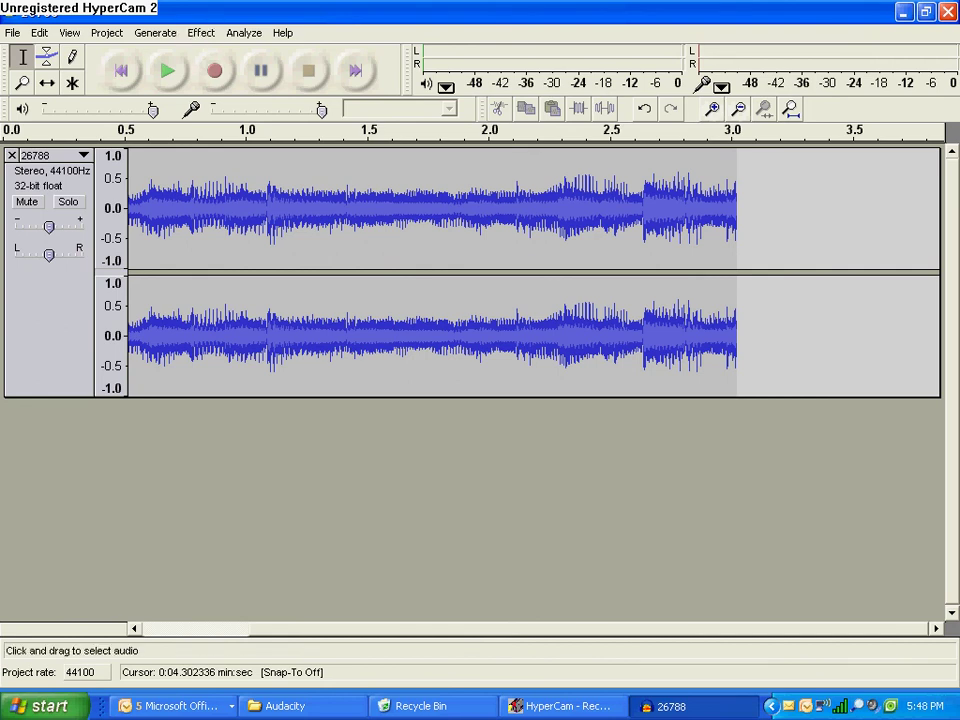
pyautogui.moveTo(704, 220); pyautogui.dragTo(743, 220)
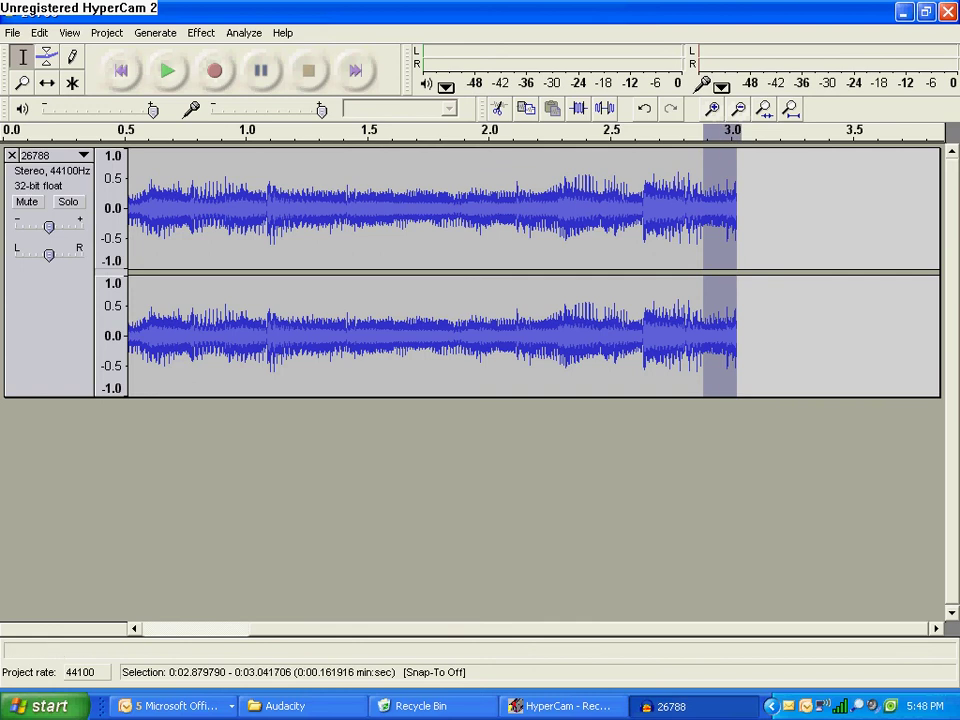
pyautogui.click(201, 32)
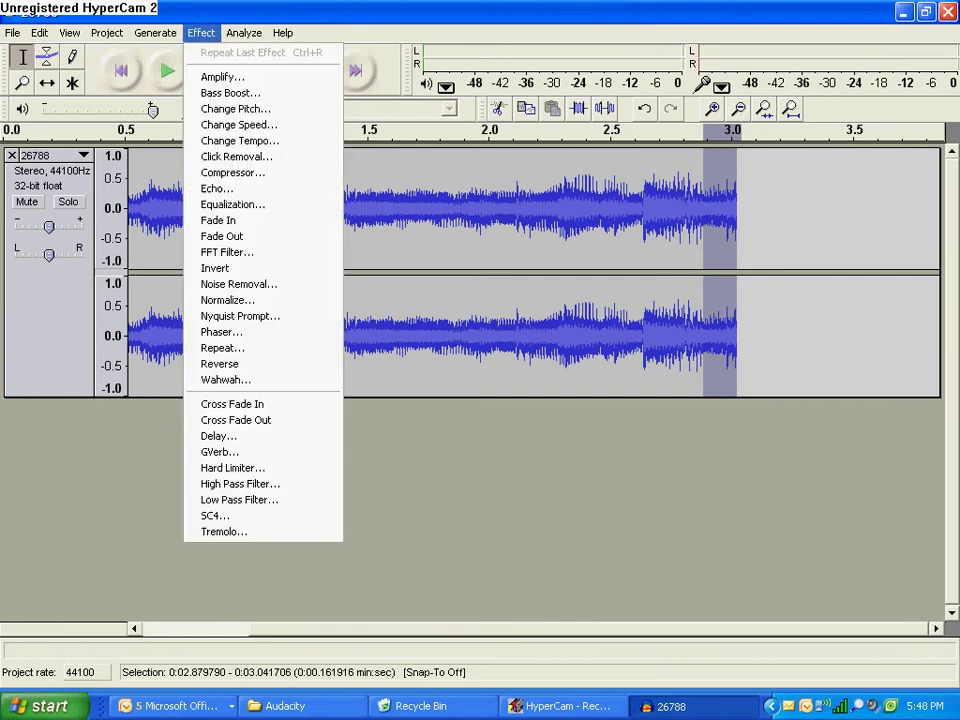
pyautogui.click(222, 236)
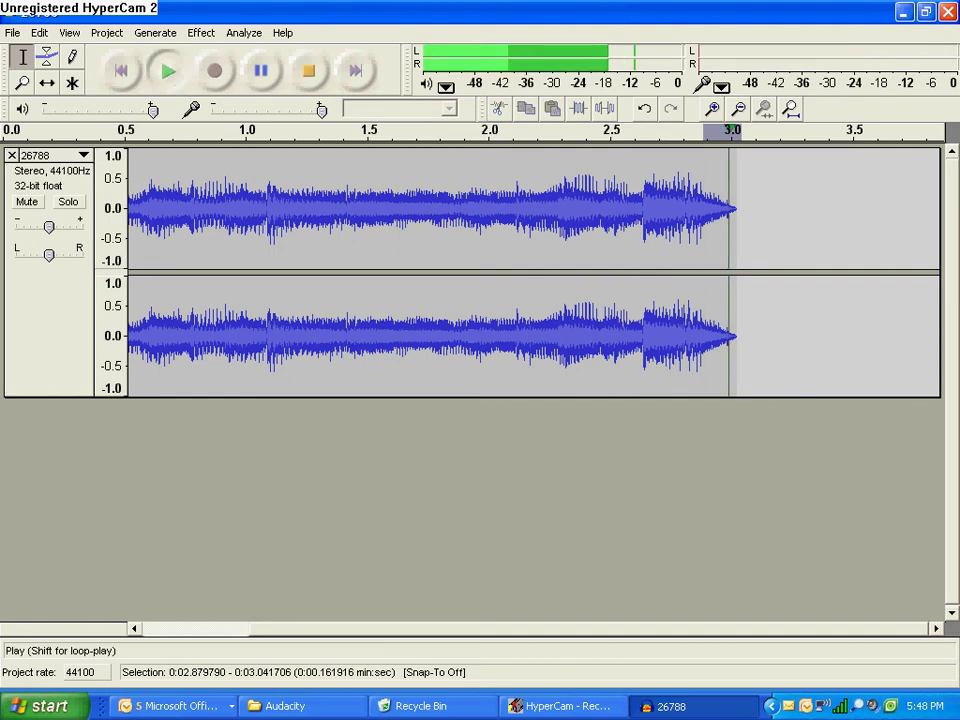
pyautogui.click(131, 215)
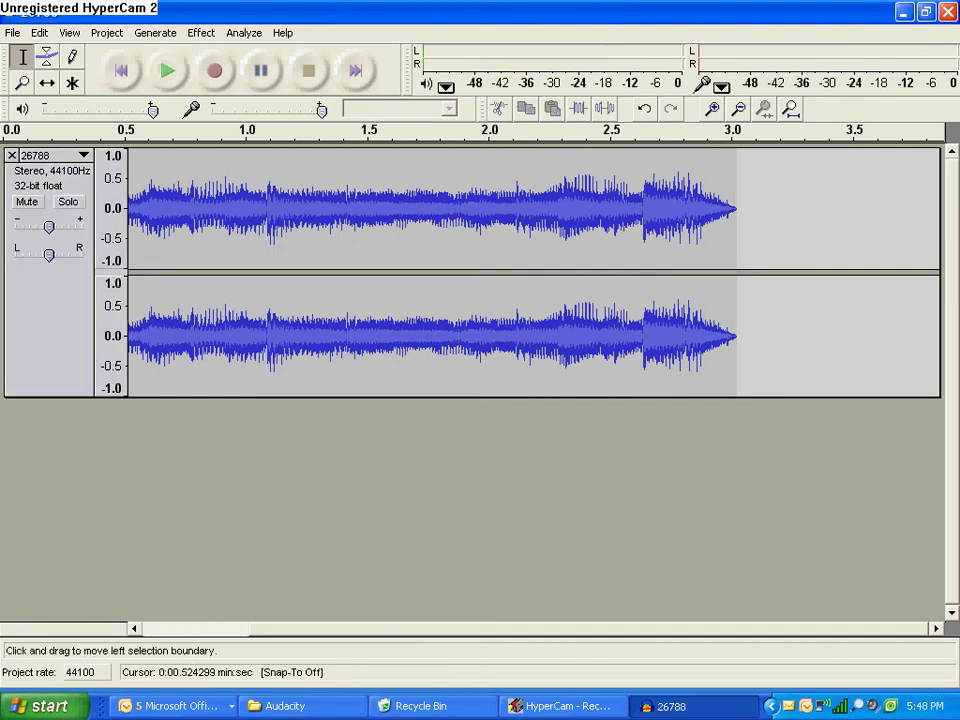
pyautogui.click(167, 70)
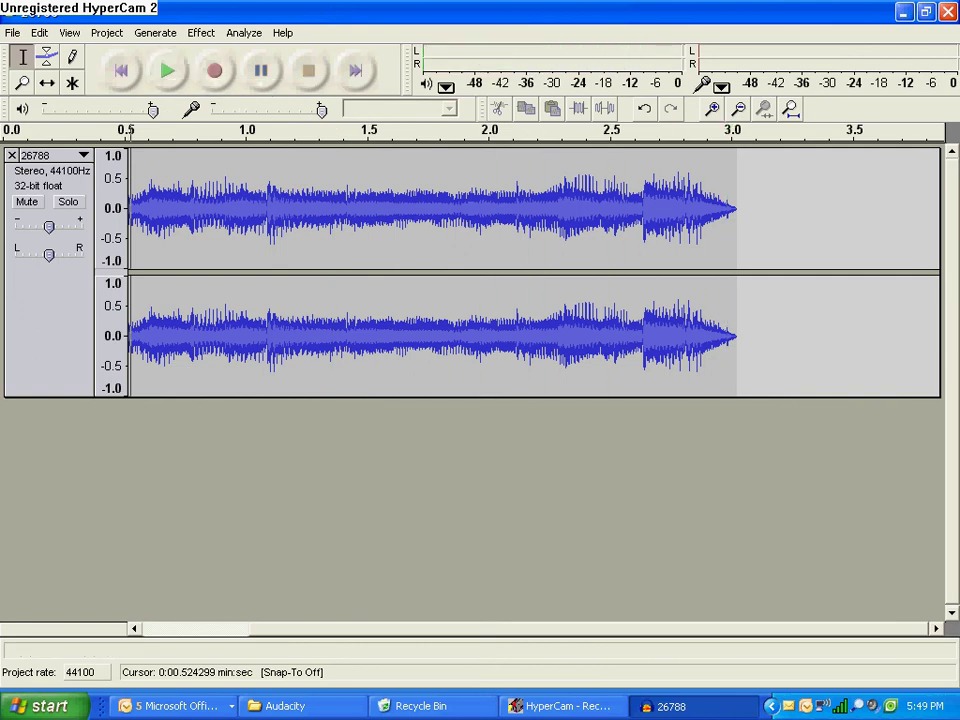
# - Export the clip as MP3 to the desktop under the name 26788.mp3, replacing the existing file
pyautogui.click(12, 32)
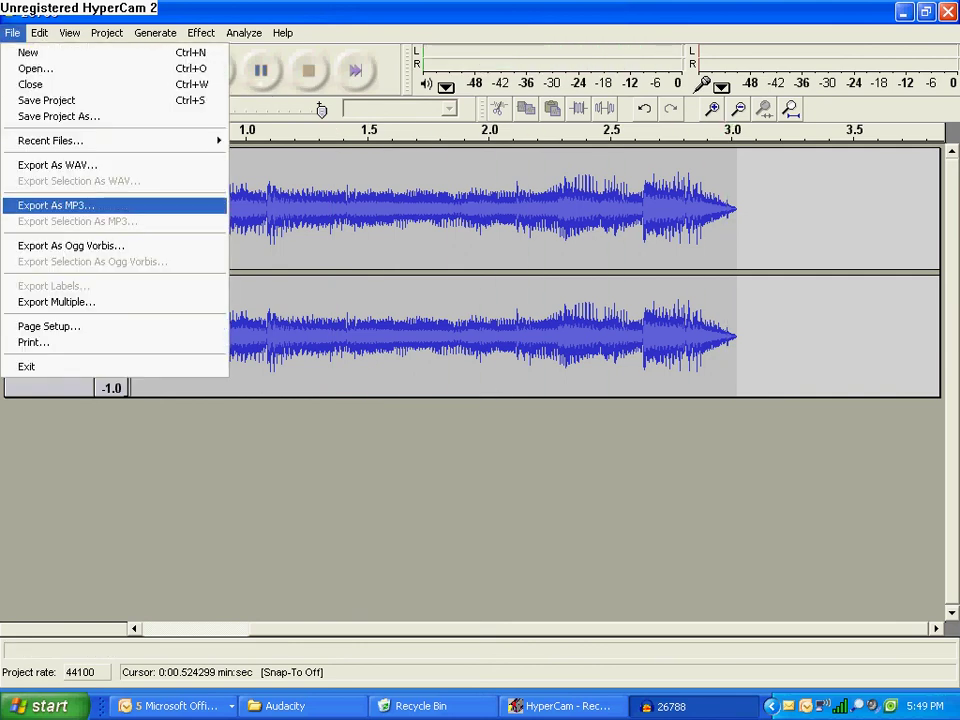
pyautogui.click(55, 205)
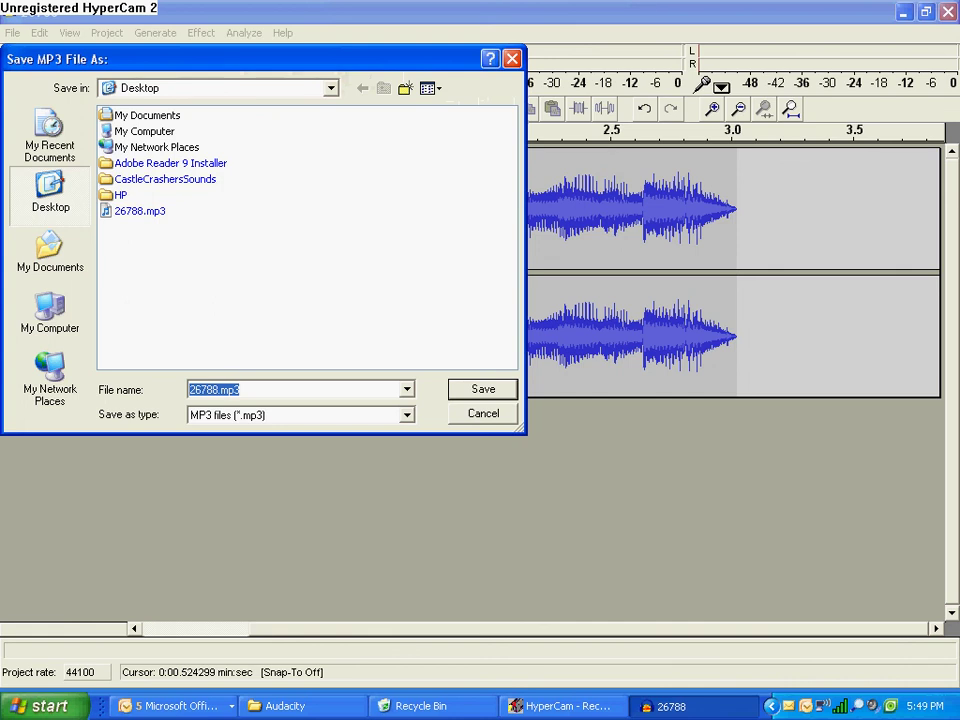
pyautogui.click(243, 390)
pyautogui.press('Return')
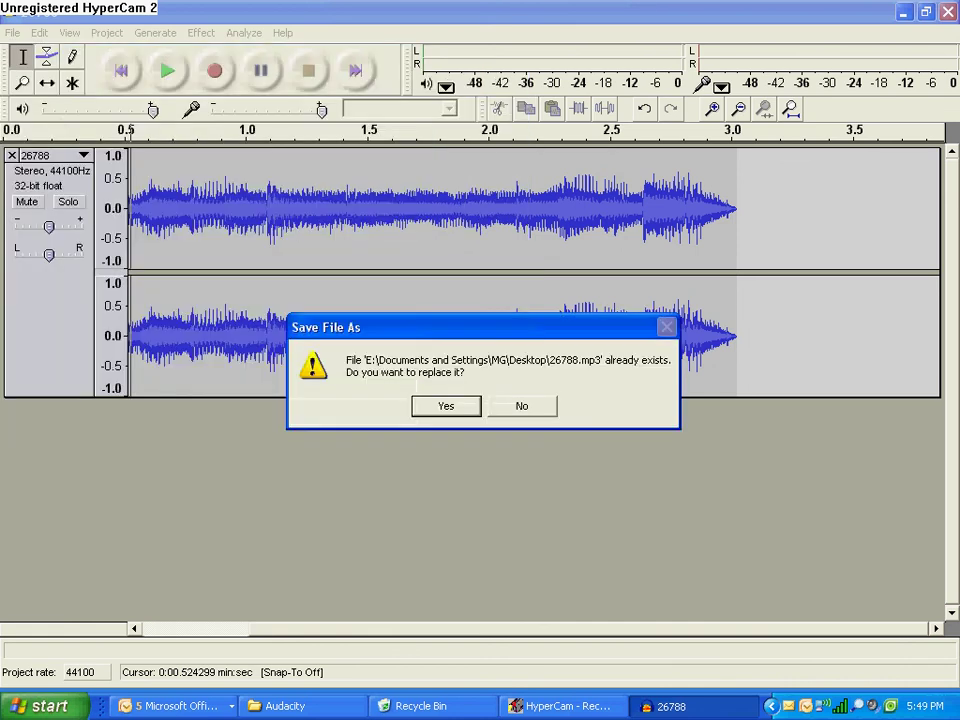
pyautogui.press('Return')
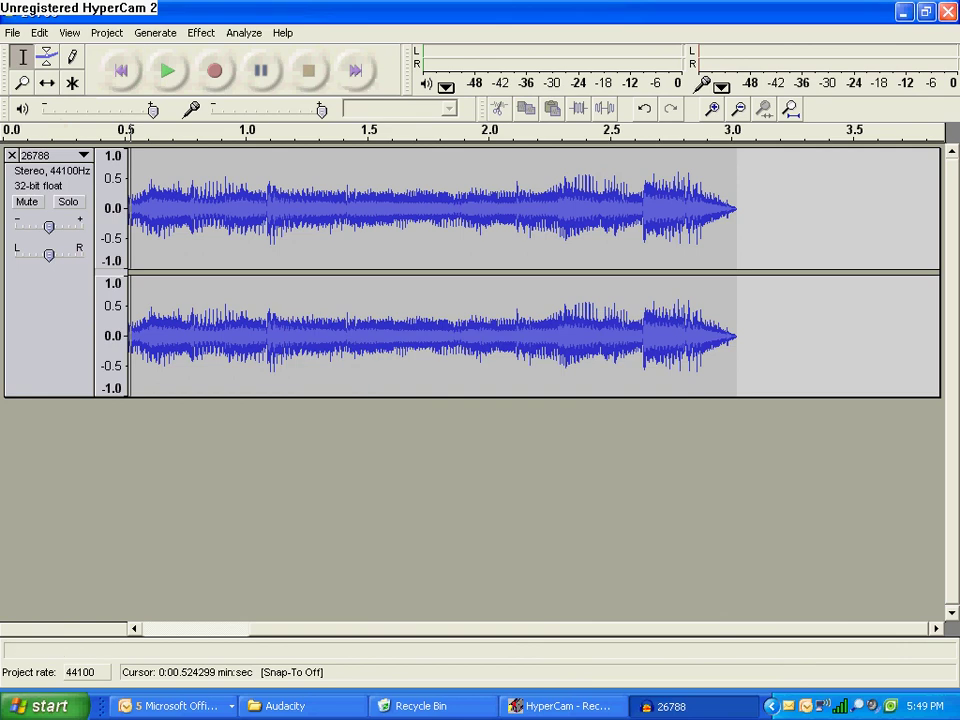
# - Close Audacity and the Audacity folder window, and move 26788.mp3 to a freer spot on the desktop
pyautogui.click(948, 12)
pyautogui.click(483, 406)
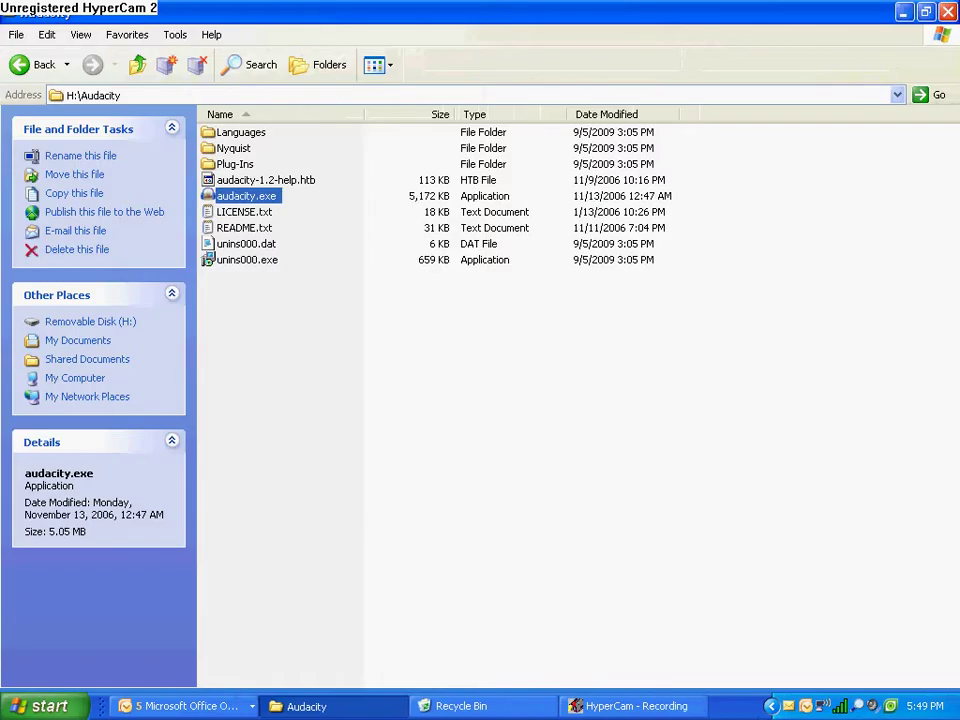
pyautogui.hotkey('alt', 'F4')
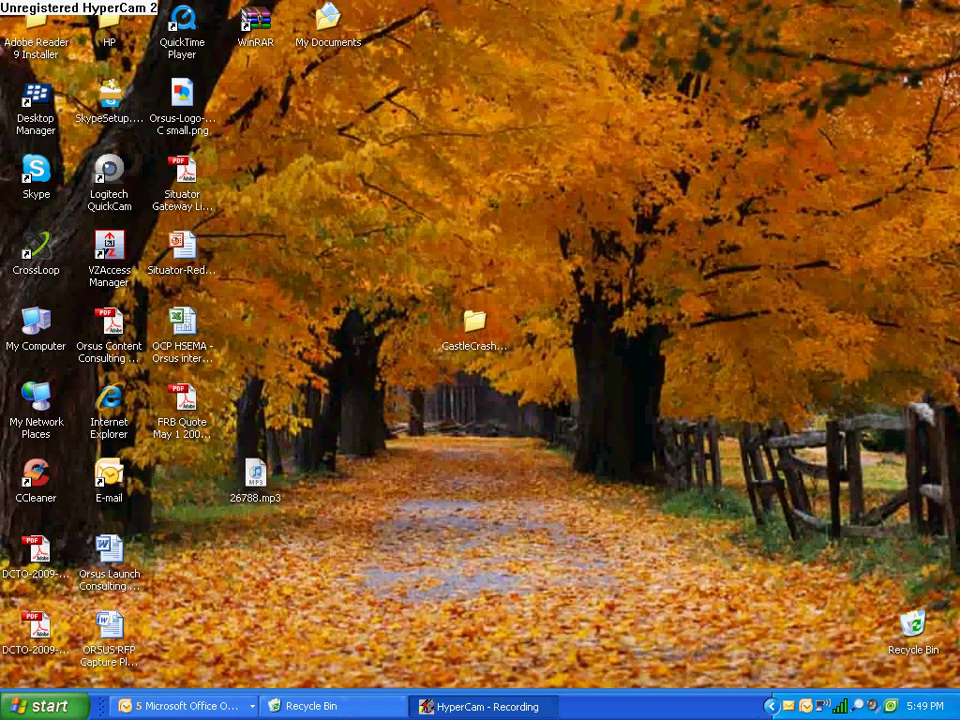
pyautogui.moveTo(255, 475); pyautogui.dragTo(401, 475)
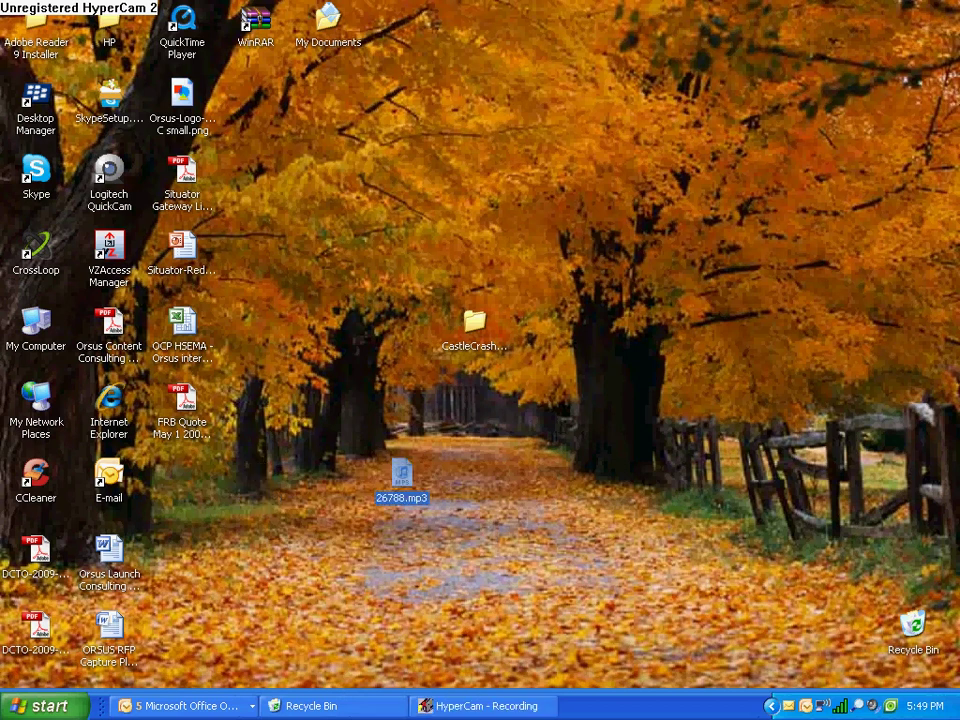
# - Examine the Folder Options view settings in Control Panel for hiding known file extensions, and return to the desktop
pyautogui.click(46, 706)
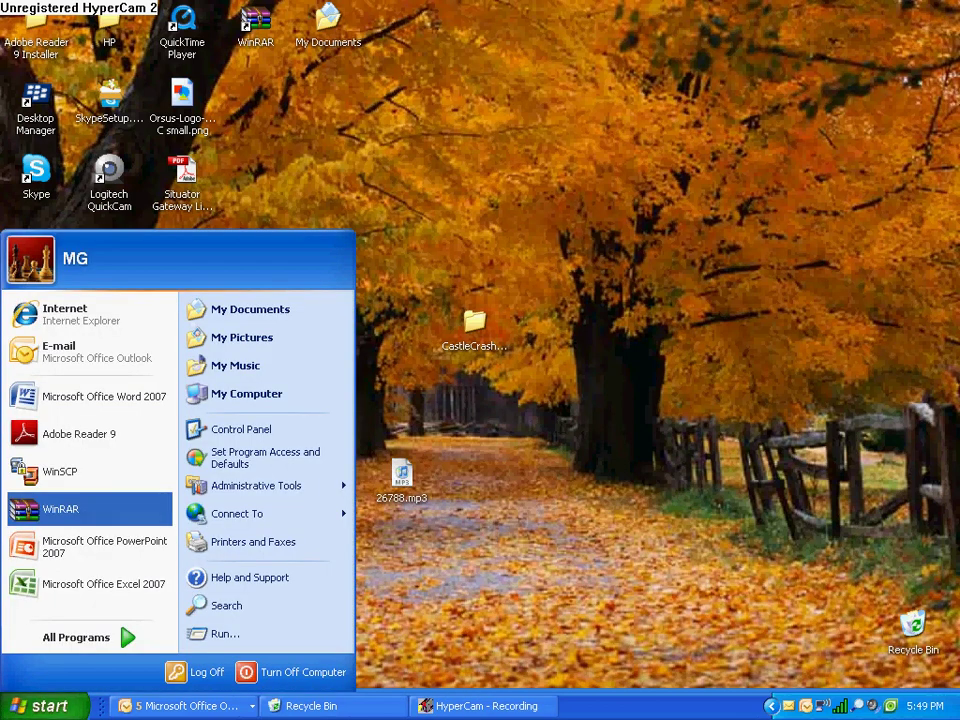
pyautogui.click(401, 475)
pyautogui.click(480, 500)
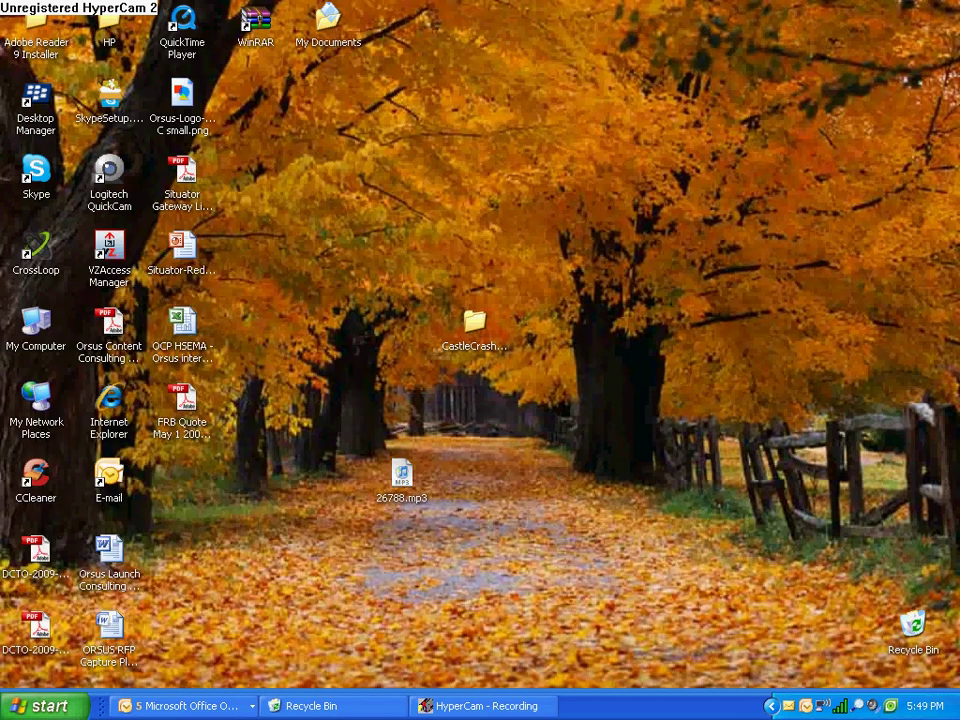
pyautogui.press('super')
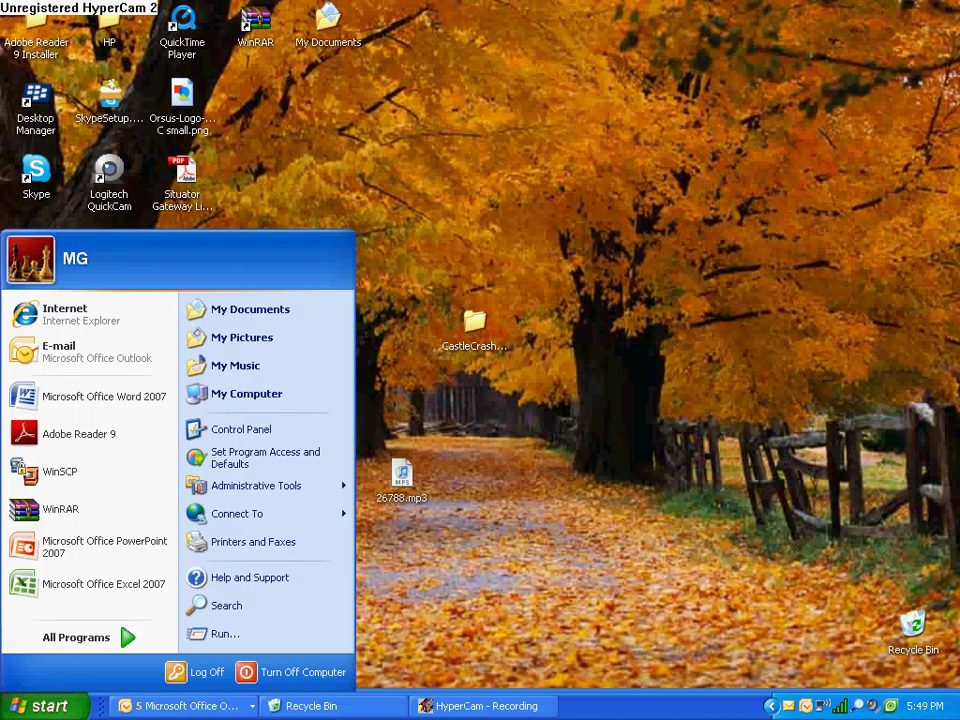
pyautogui.click(241, 429)
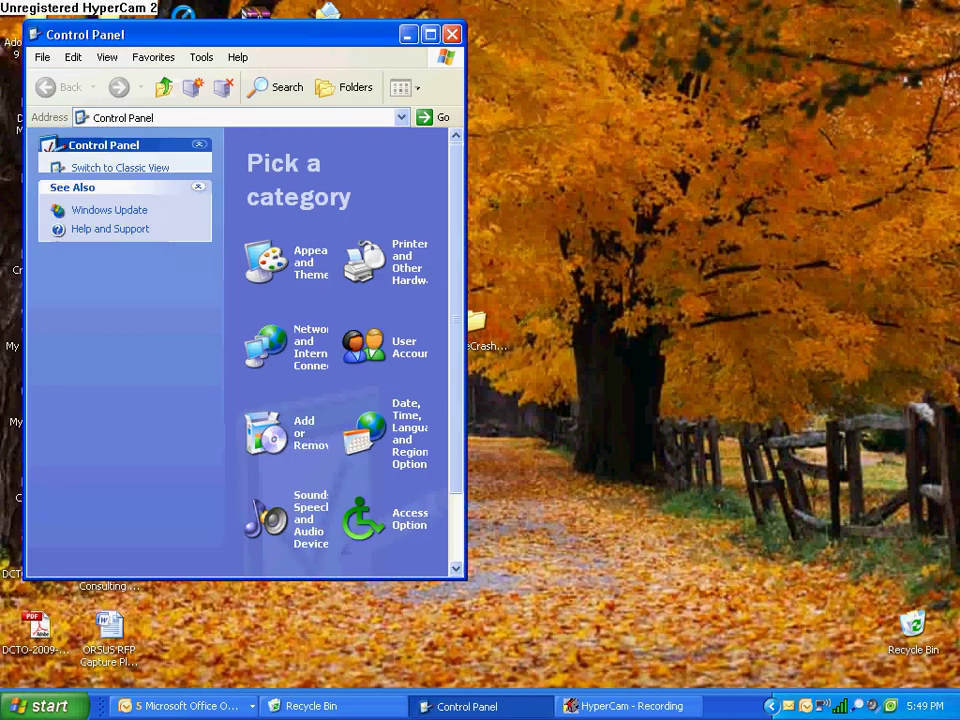
pyautogui.click(431, 35)
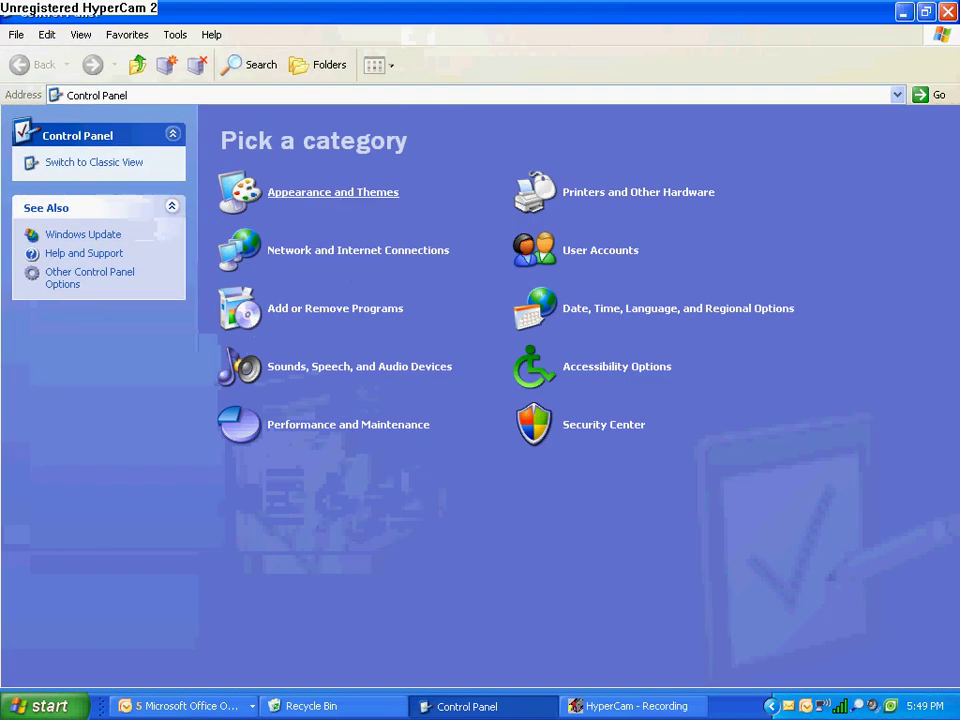
pyautogui.press('Return')
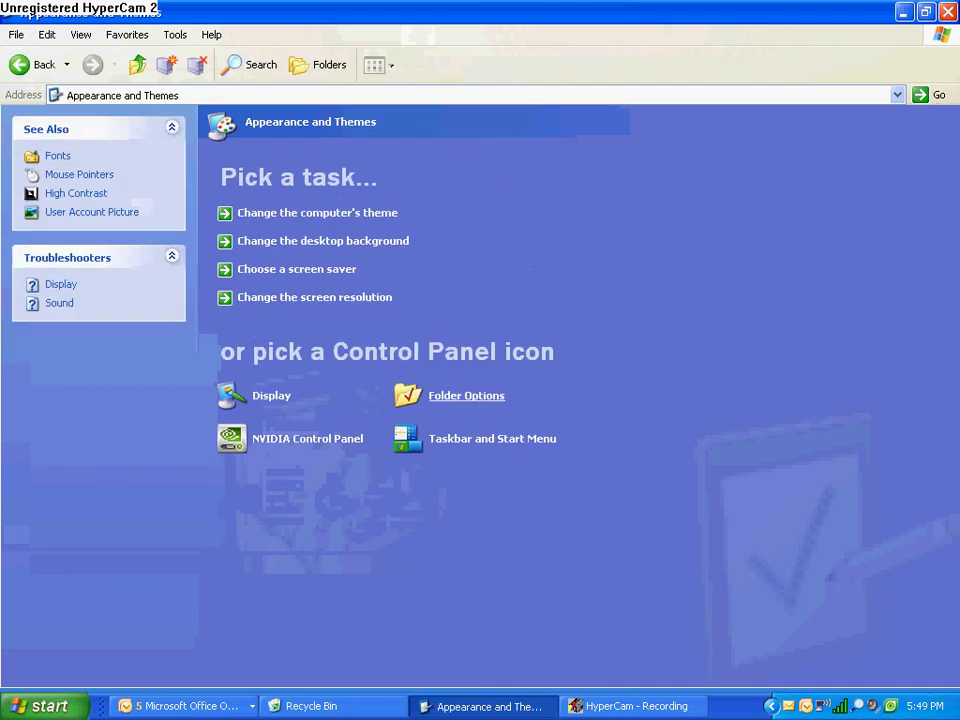
pyautogui.press('Return')
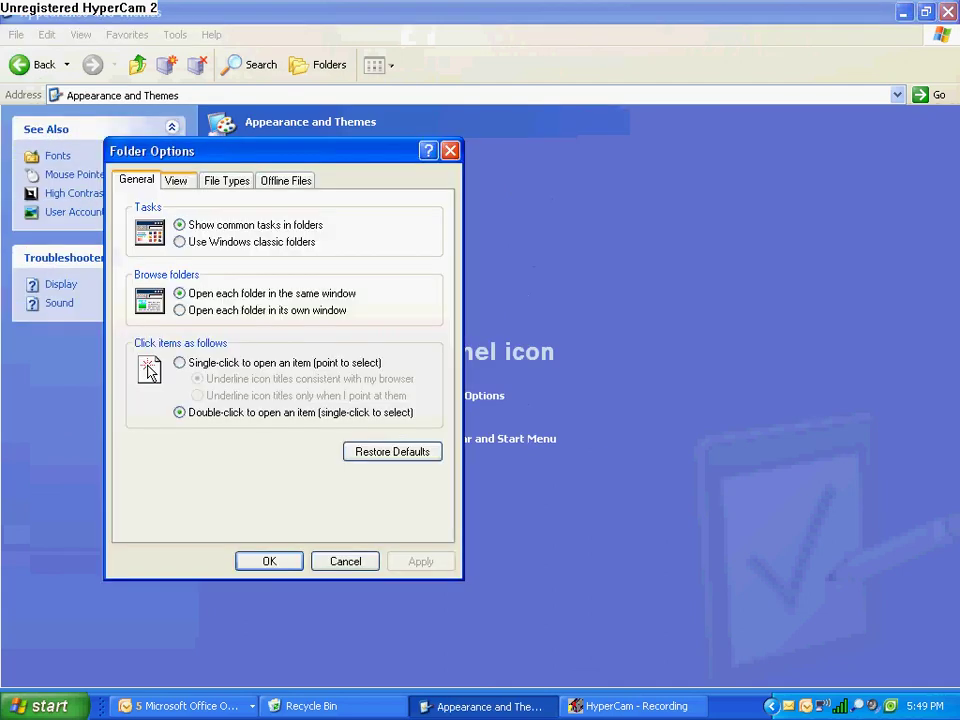
pyautogui.hotkey('ctrl', 'Tab')
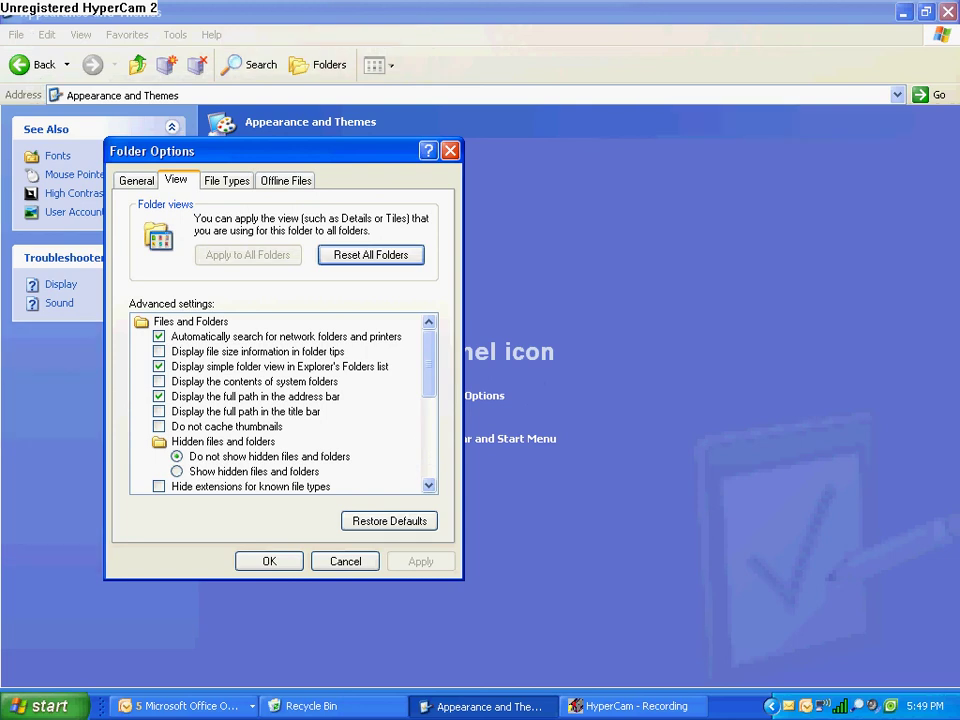
pyautogui.click(450, 150)
pyautogui.click(903, 12)
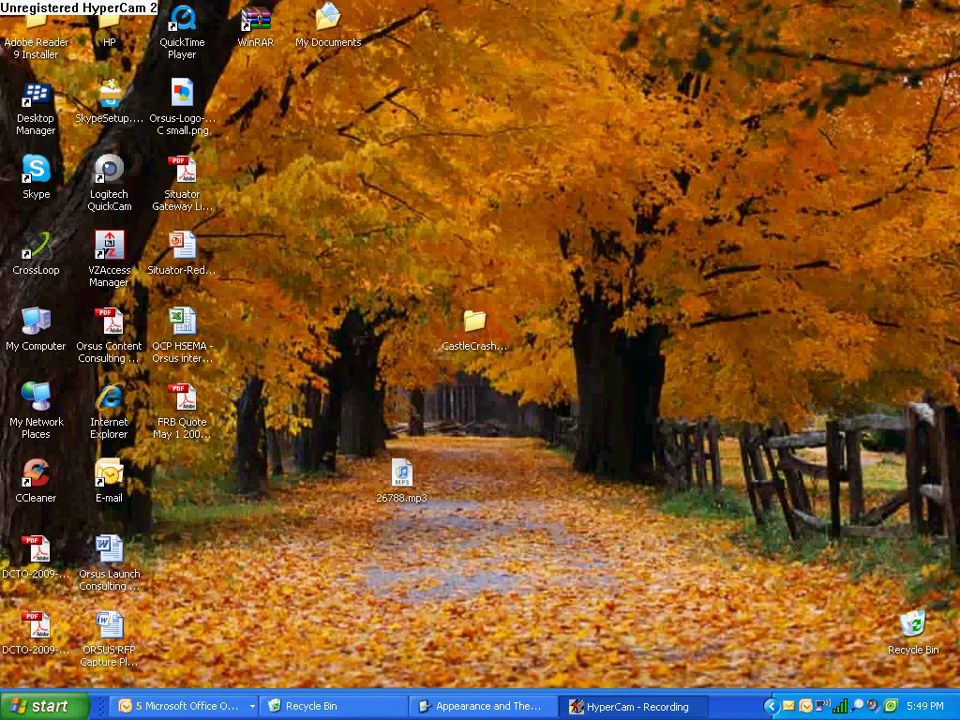
# - Rename 26788.mp3 on the desktop to lock.caf, accepting the file extension change
pyautogui.rightClick(413, 491)
pyautogui.click(350, 450)
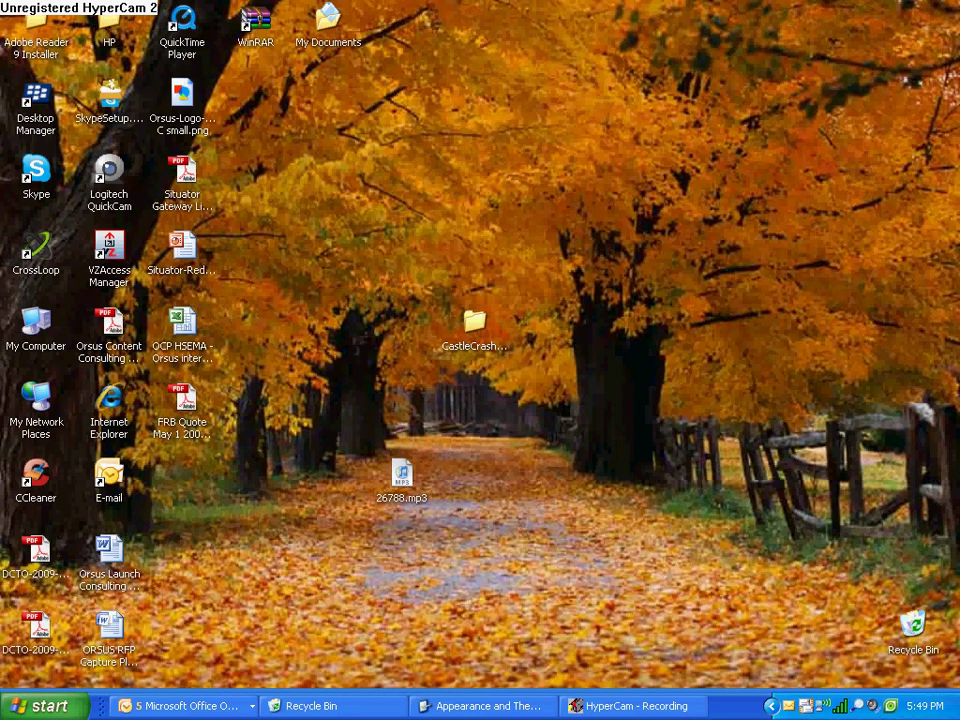
pyautogui.rightClick(405, 482)
pyautogui.click(439, 450)
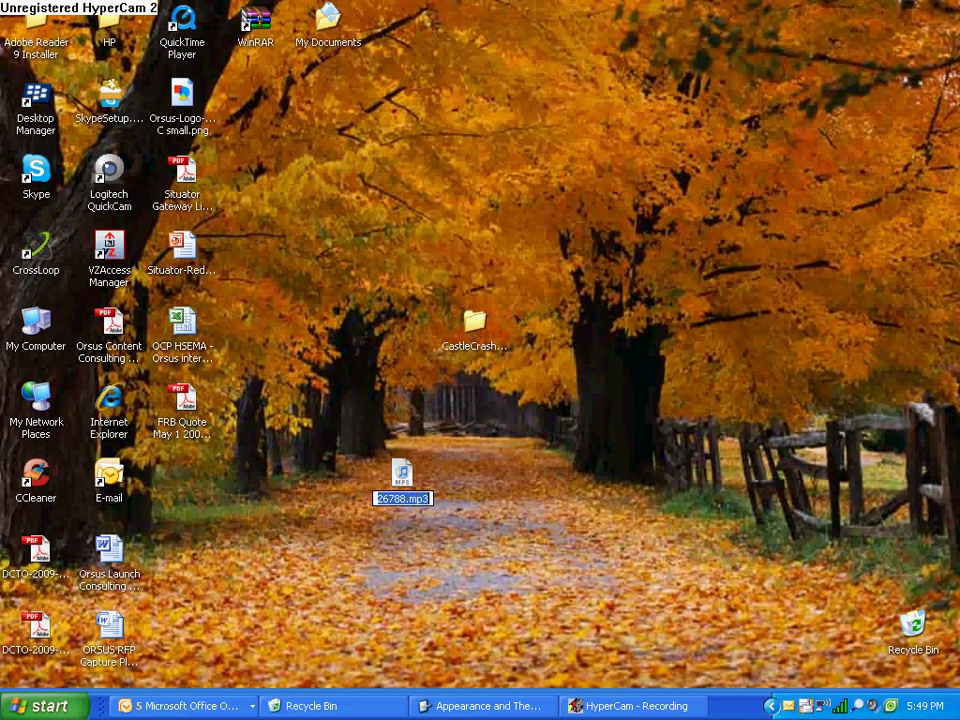
pyautogui.write('loc')
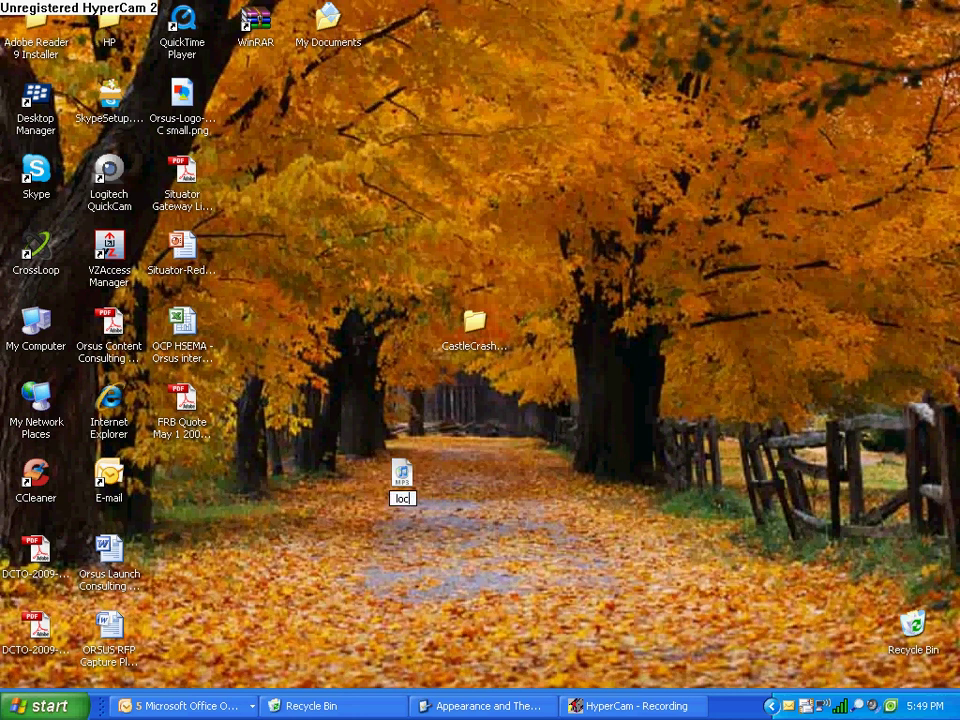
pyautogui.write('k.caf')
pyautogui.press('Return')
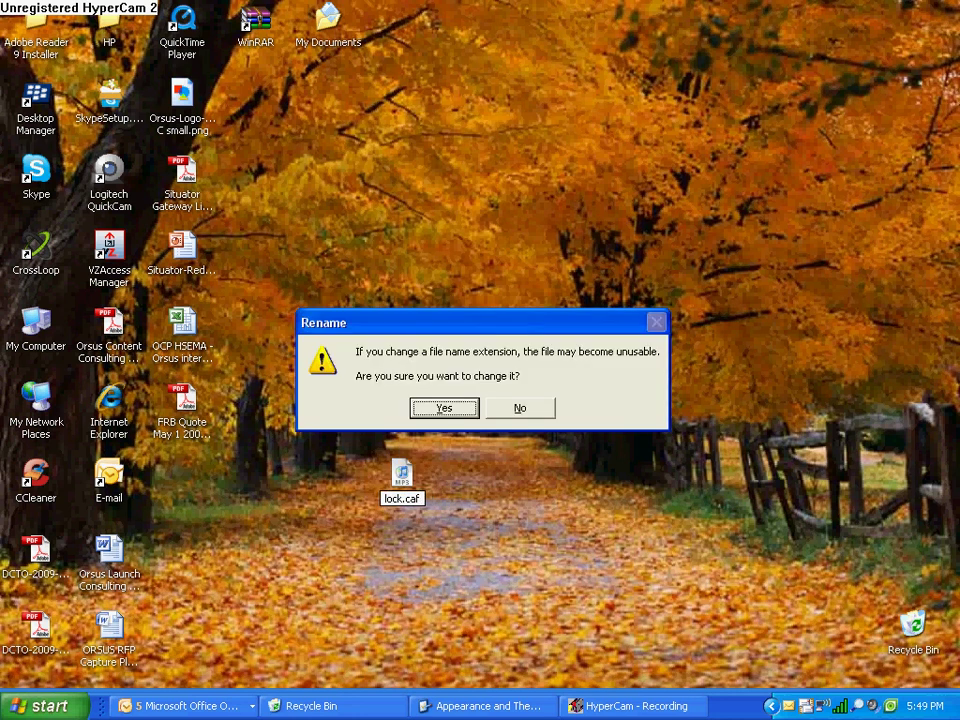
pyautogui.press('Return')
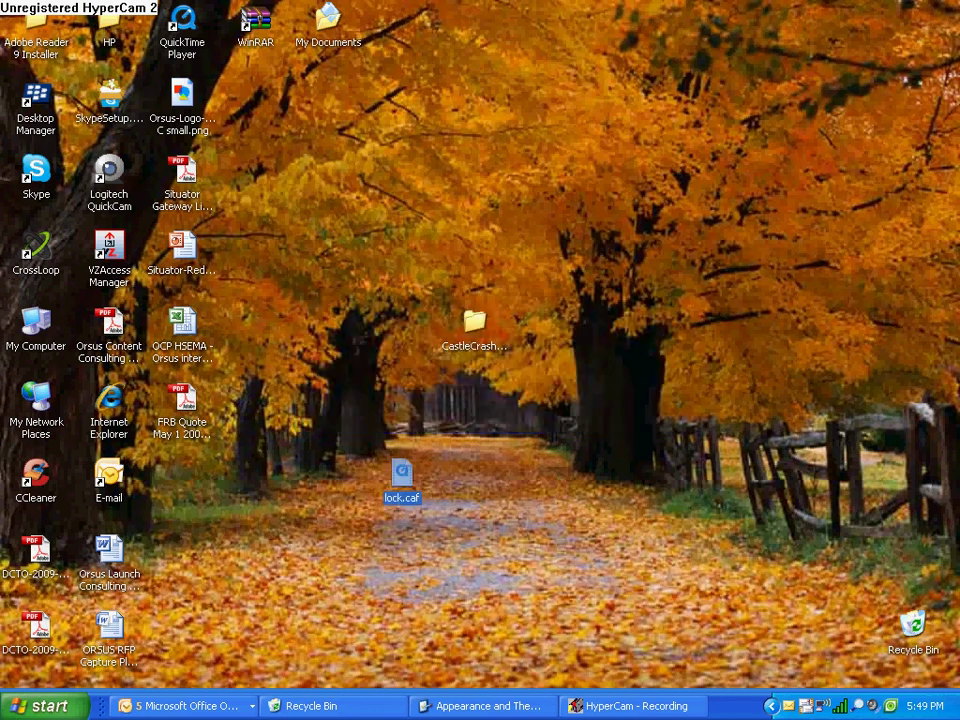
pyautogui.click(480, 510)
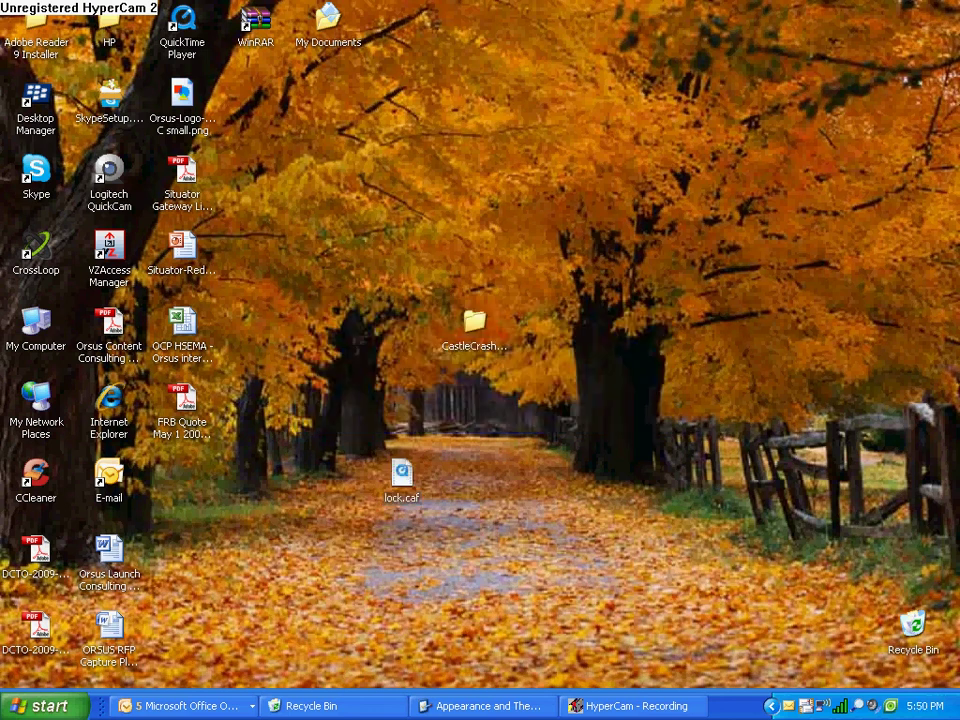
# - Duplicate lock.caf on the desktop and rename the copy unlock.caf
pyautogui.rightClick(403, 474)
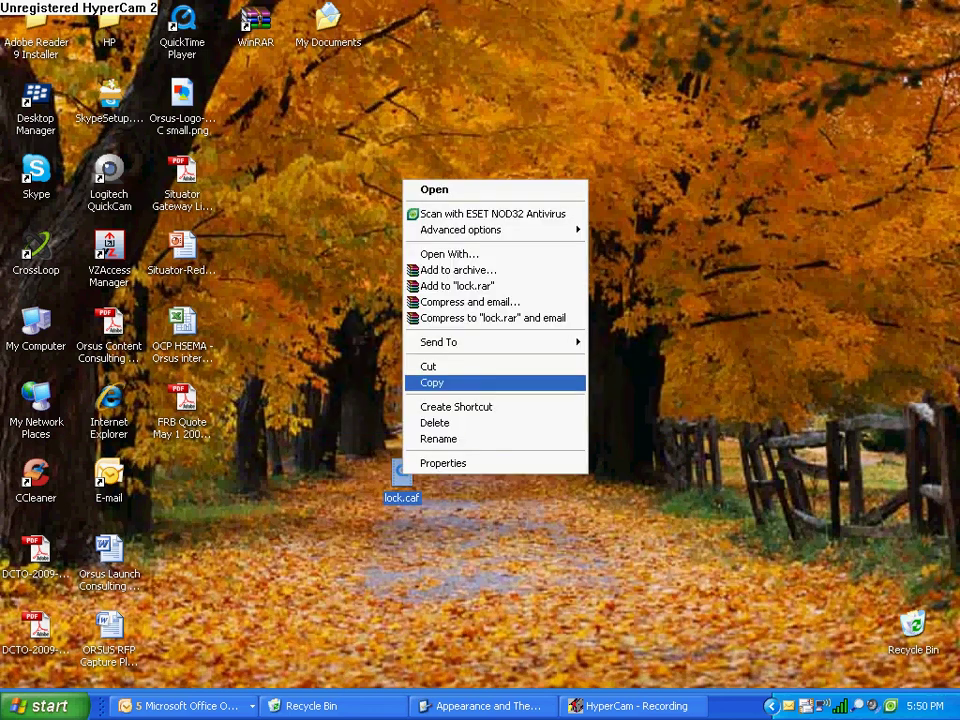
pyautogui.click(432, 382)
pyautogui.rightClick(531, 450)
pyautogui.click(561, 499)
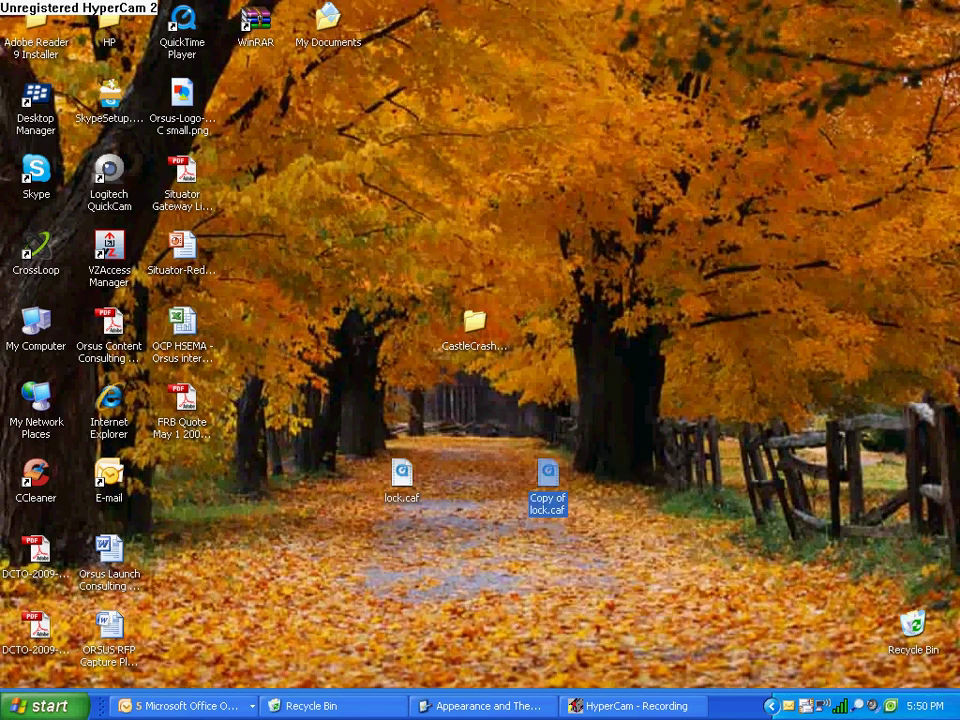
pyautogui.rightClick(551, 493)
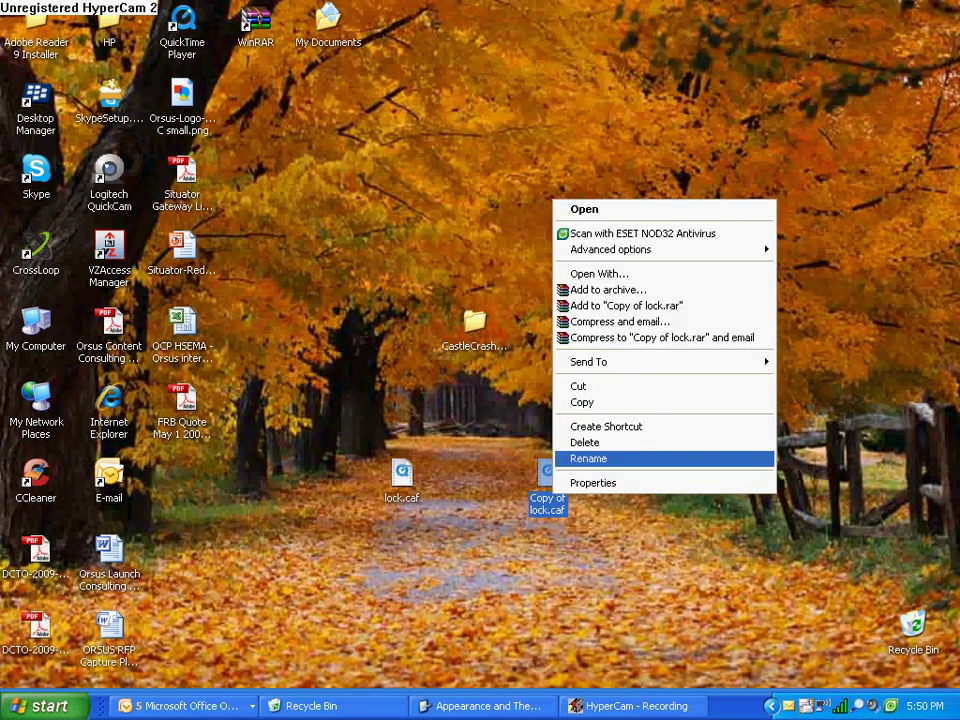
pyautogui.click(579, 456)
pyautogui.write('unl')
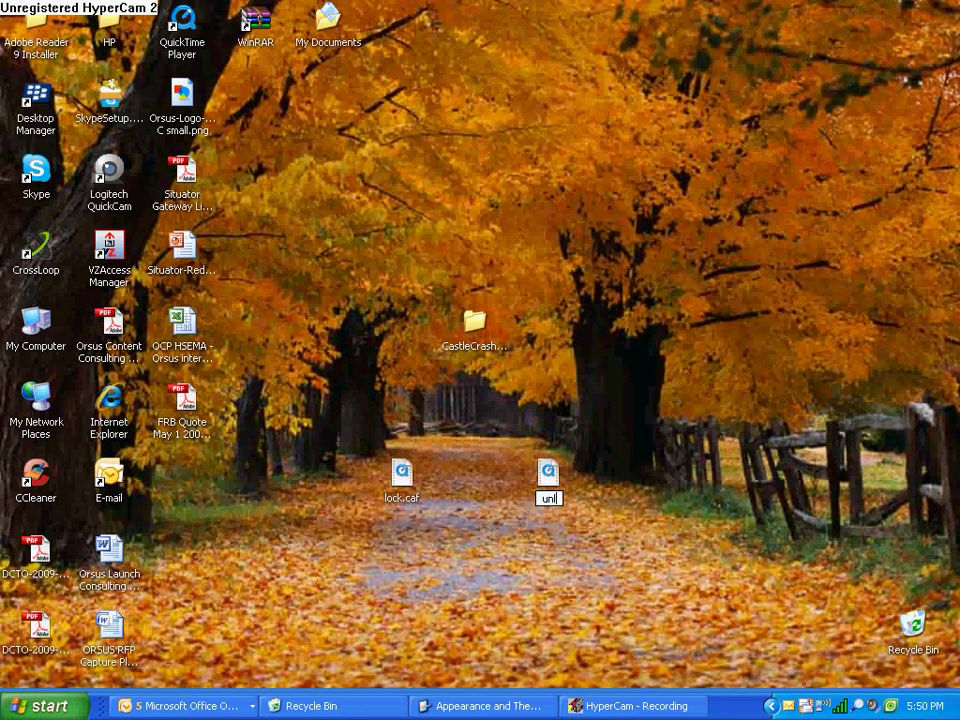
pyautogui.write('ock.caf')
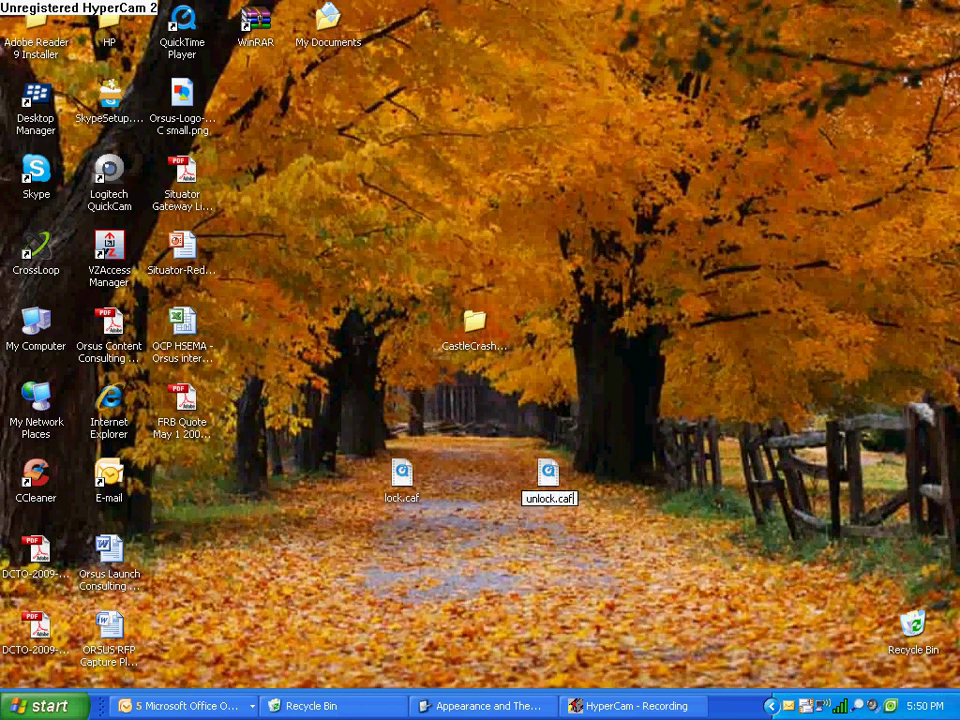
pyautogui.press('Return')
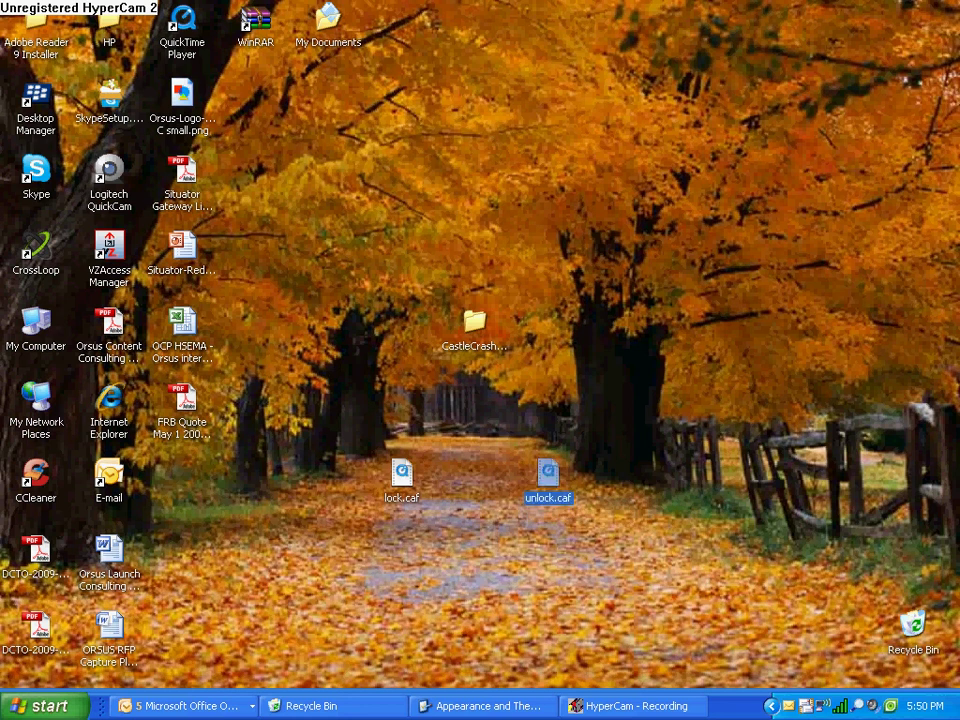
# - Move lock.caf and unlock.caf from the desktop into the UISounds folder inside CastleCrashersSounds, and minimize the folder window
pyautogui.click(412, 362)
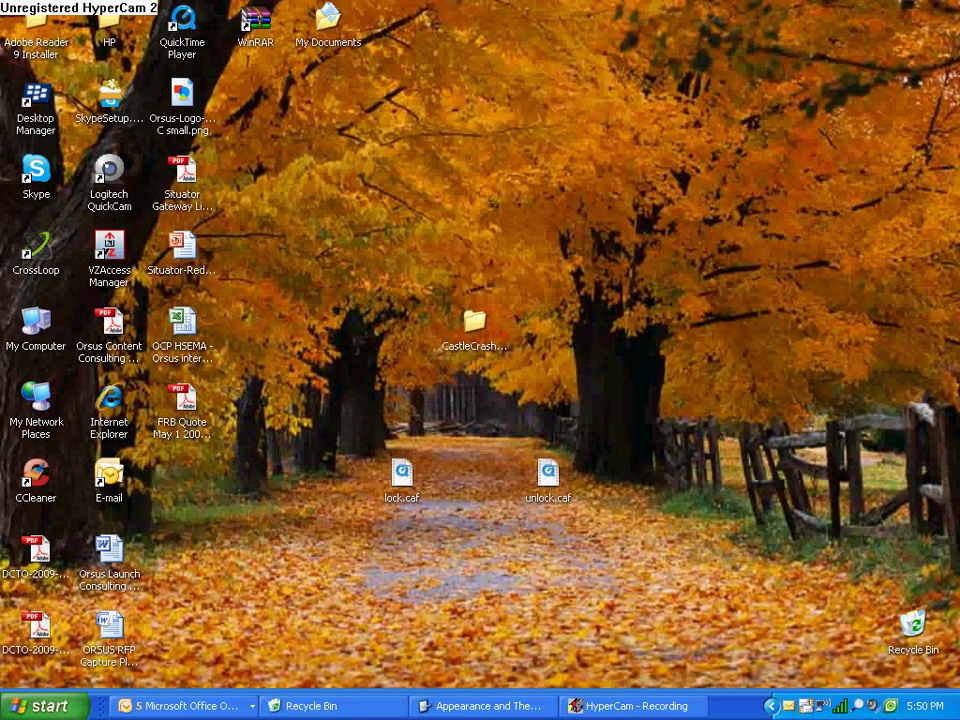
pyautogui.doubleClick(474, 322)
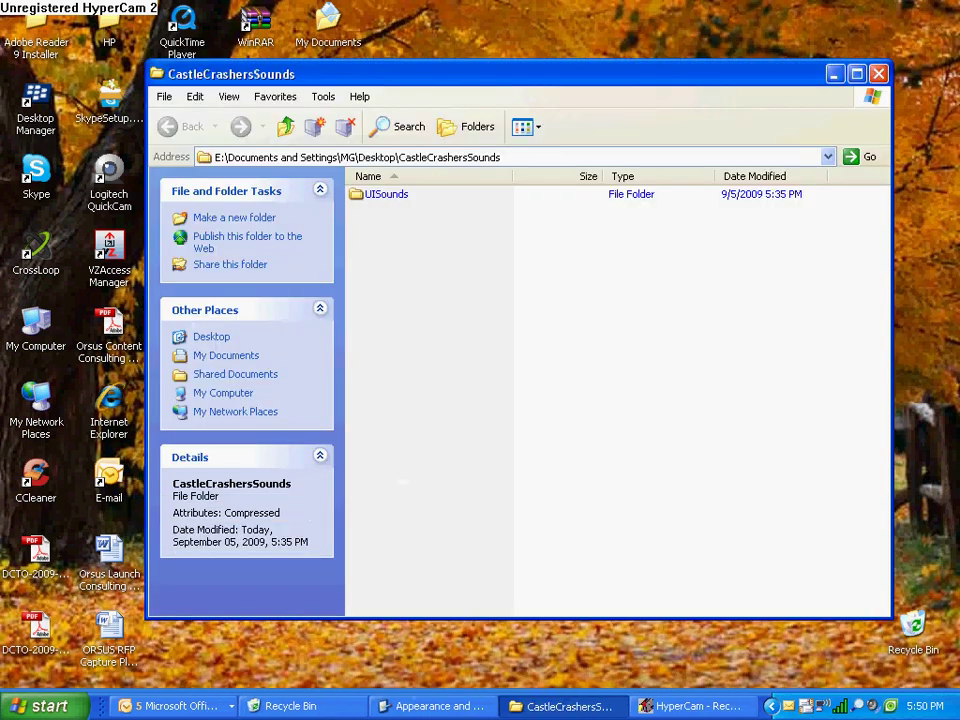
pyautogui.moveTo(520, 618); pyautogui.dragTo(520, 365)
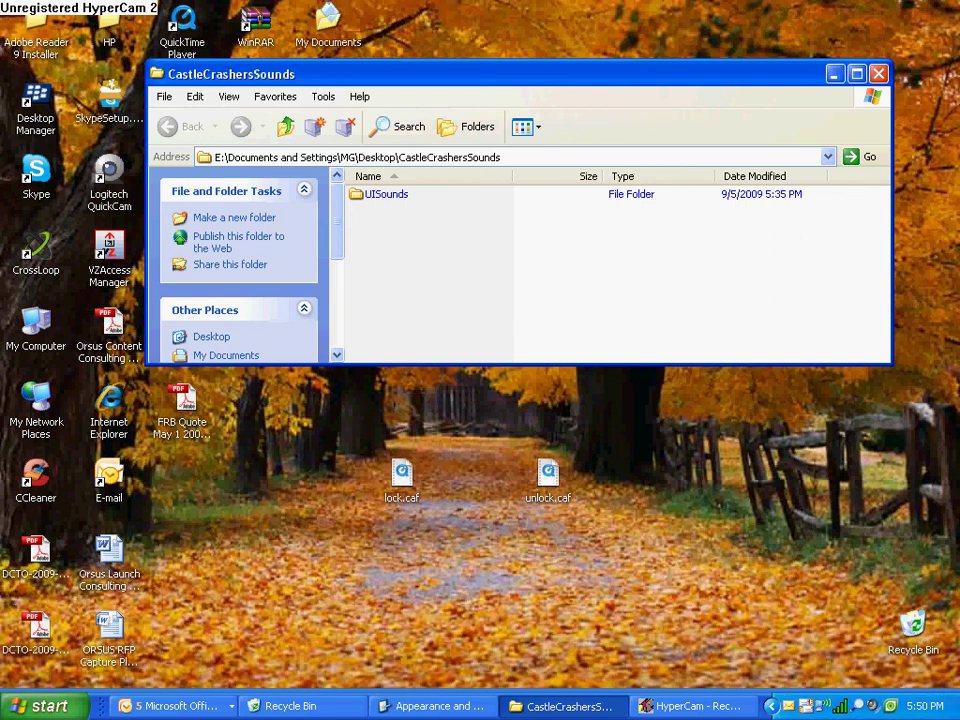
pyautogui.doubleClick(386, 194)
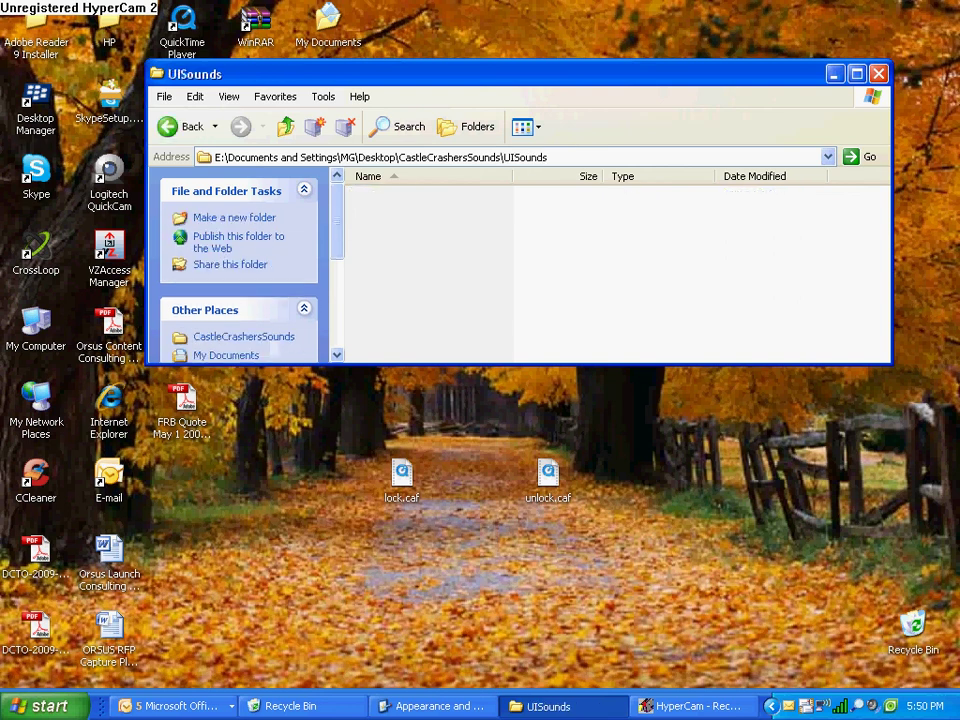
pyautogui.moveTo(402, 473); pyautogui.dragTo(430, 275)
pyautogui.moveTo(548, 473); pyautogui.dragTo(412, 355)
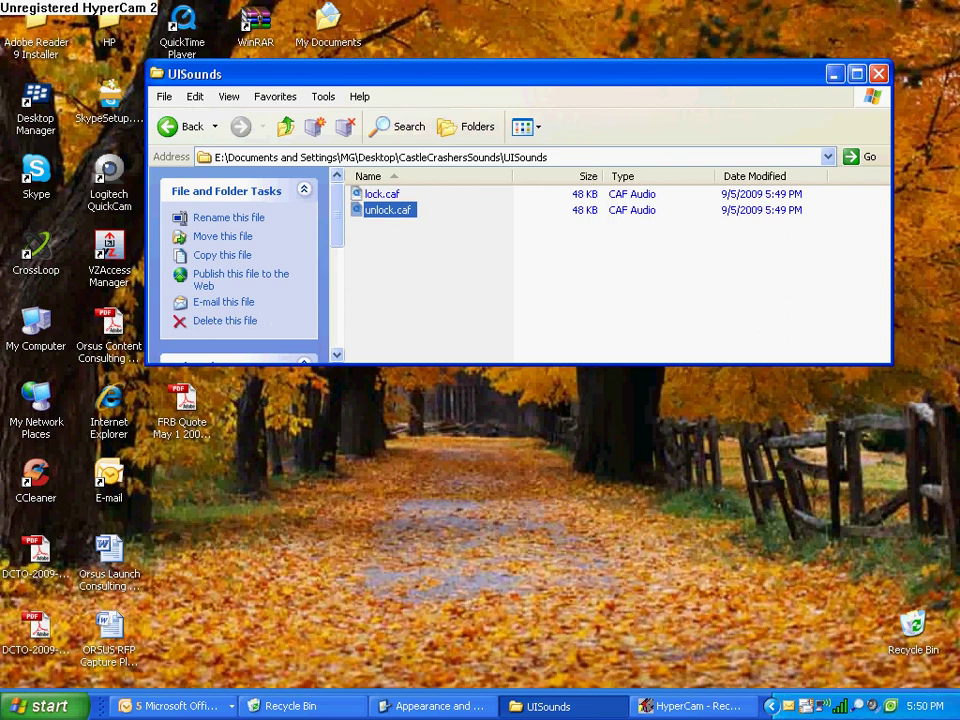
pyautogui.click(835, 74)
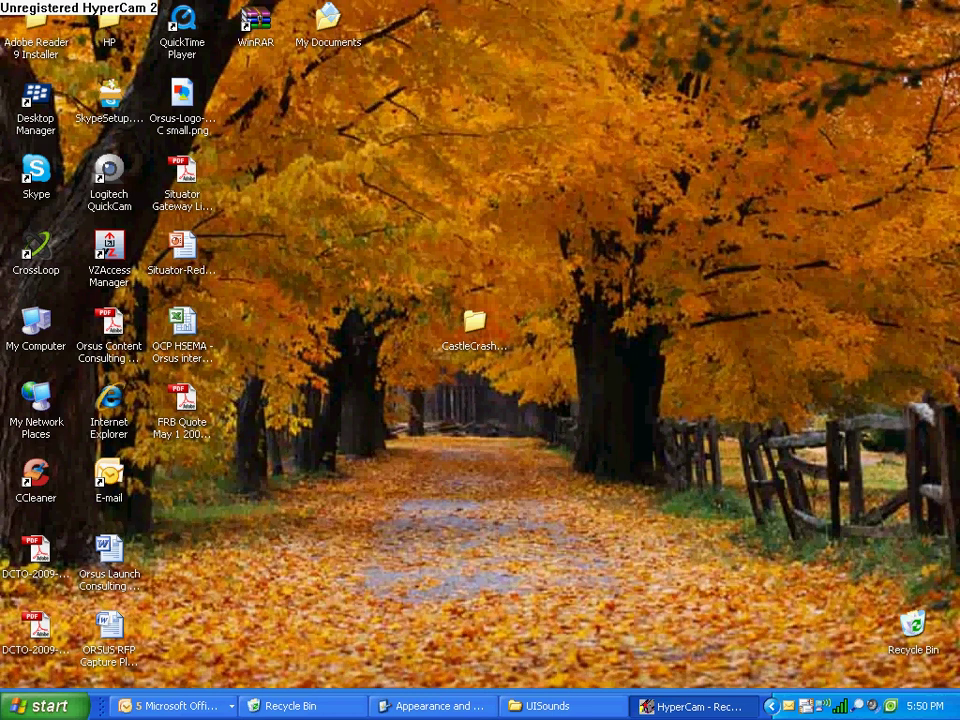
# - Reopen UISounds from the CastleCrashersSounds folder on the desktop and play lock.caf in QuickTime Player to check the sound
pyautogui.click(475, 323)
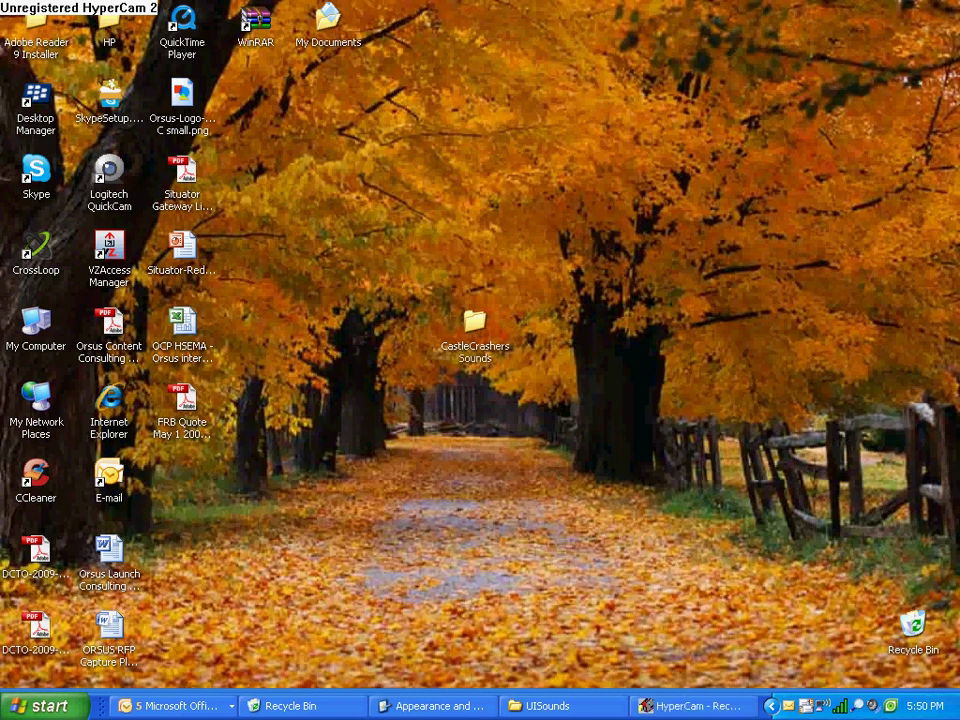
pyautogui.click(475, 323)
pyautogui.doubleClick(475, 323)
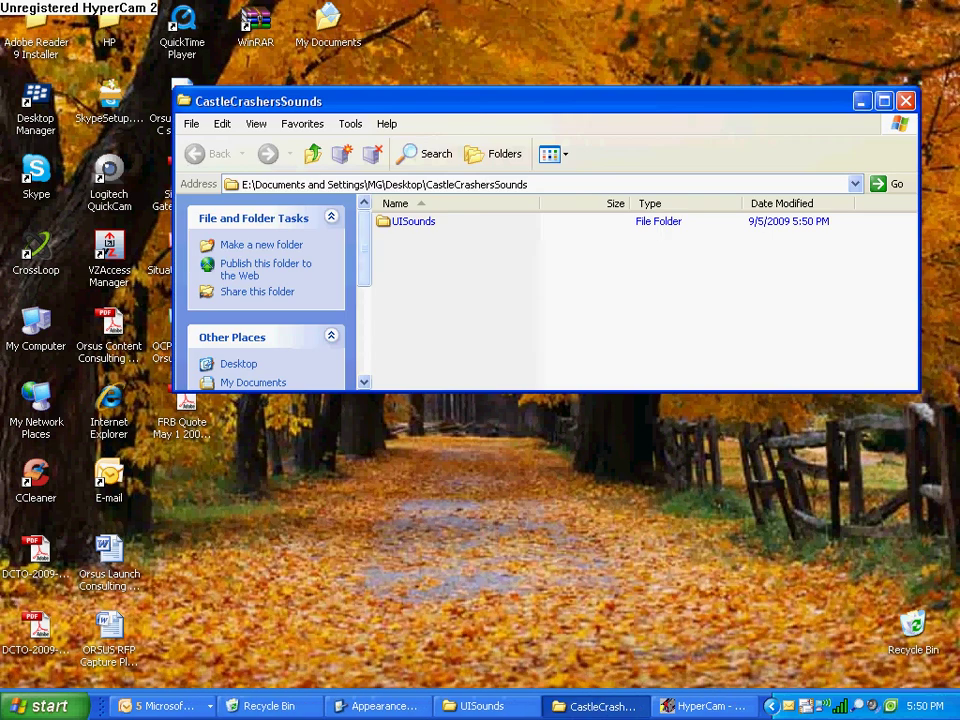
pyautogui.doubleClick(411, 221)
pyautogui.click(410, 221)
pyautogui.press('Return')
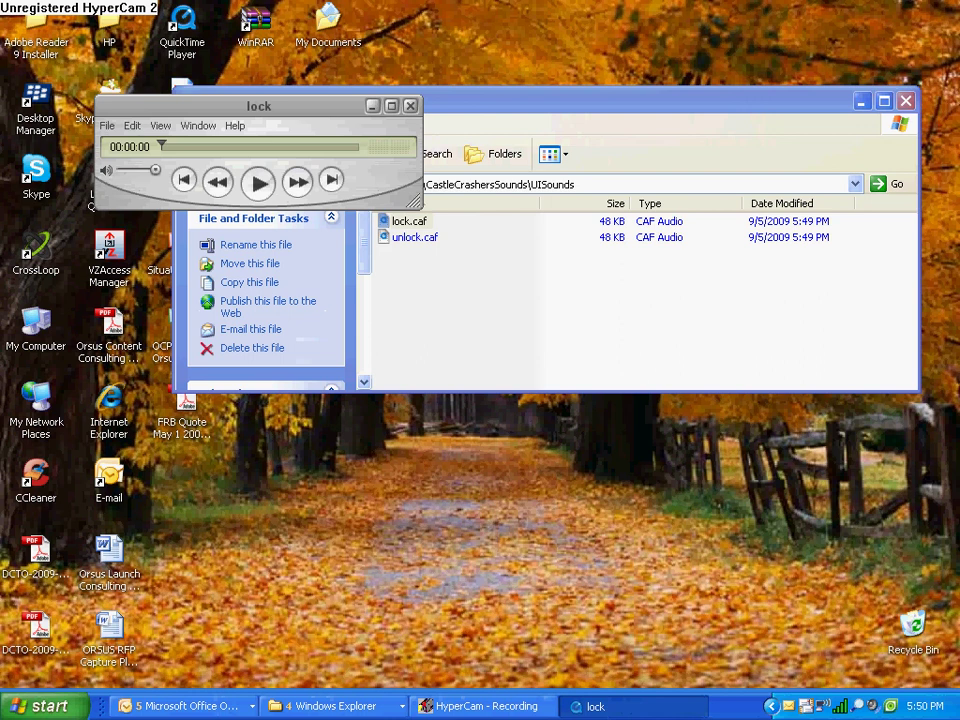
pyautogui.press('space')
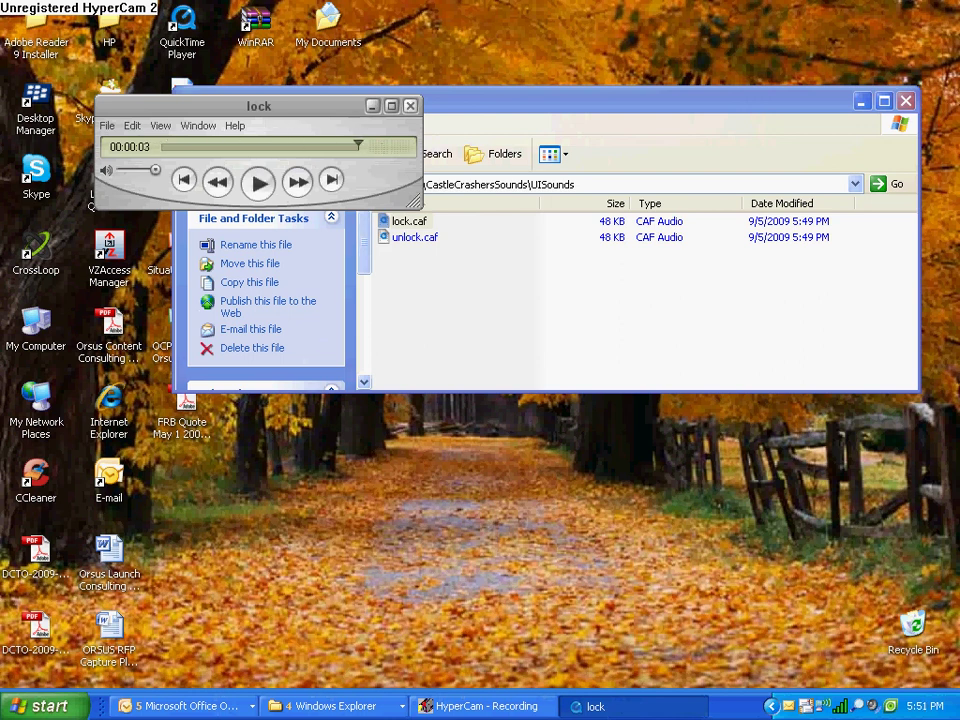
# - Close the lock.caf player and the UISounds window, and select the CastleCrashersSounds folder on the desktop
pyautogui.hotkey('alt', 'F4')
pyautogui.hotkey('ctrl', 'w')
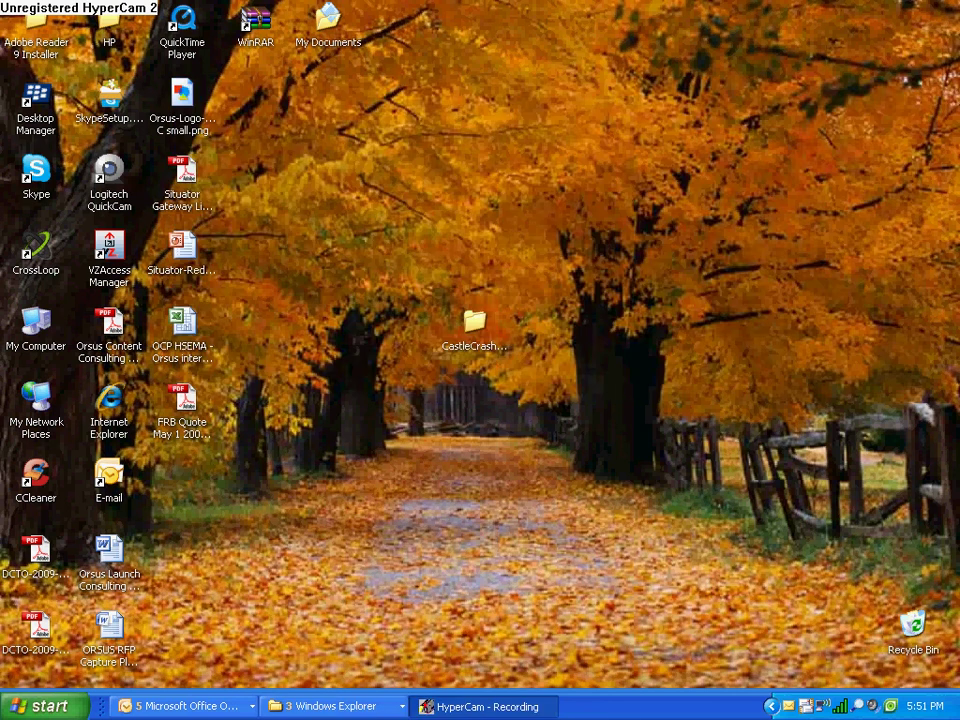
pyautogui.click(475, 323)
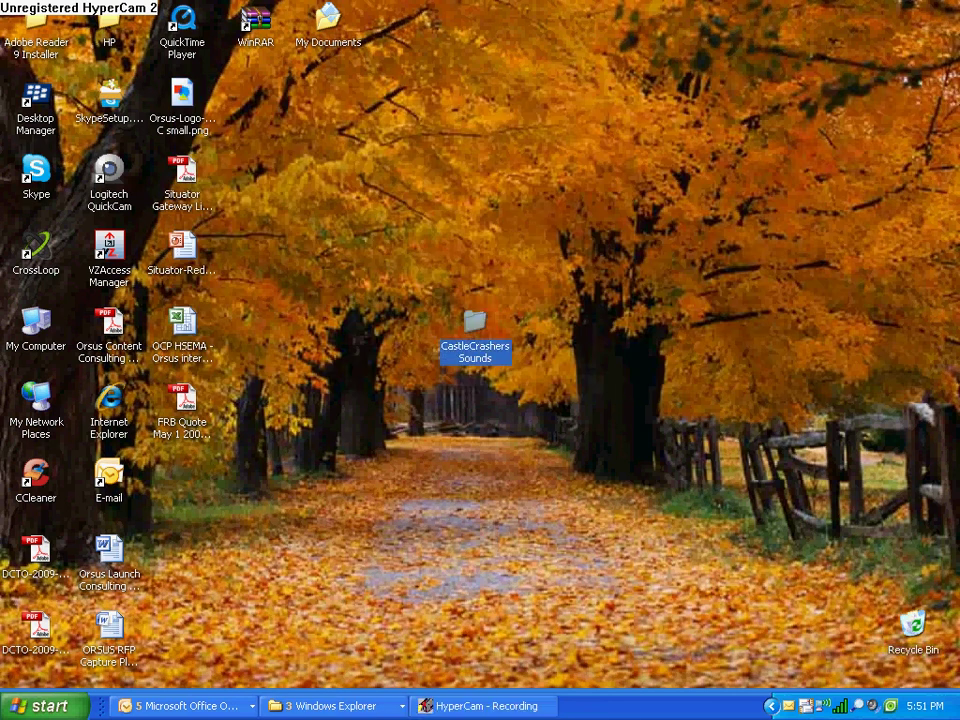